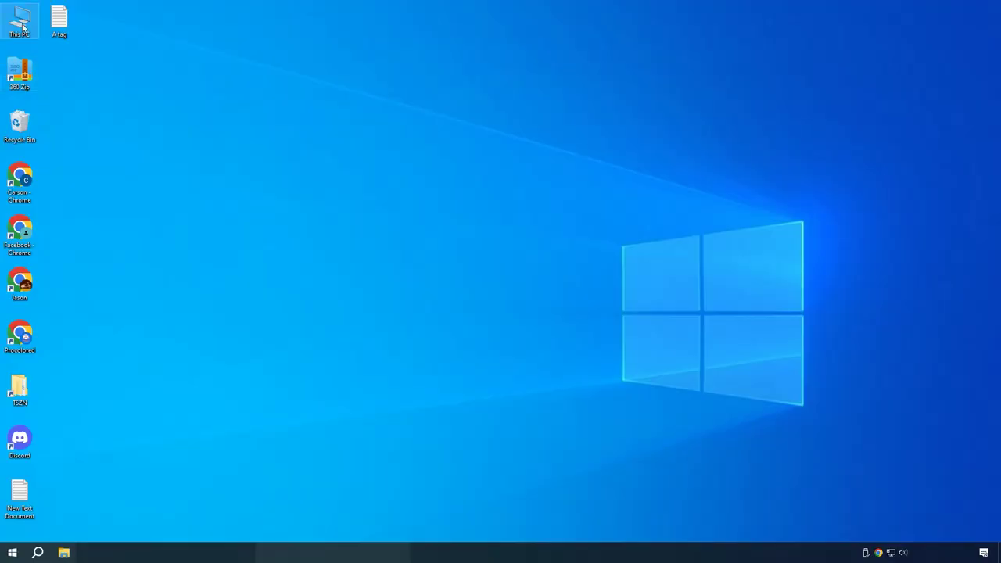
- Create a new folder named DTF Pro directly on Local Disk (C:)
{"action": "double_click", "coordinate": [19, 23]}
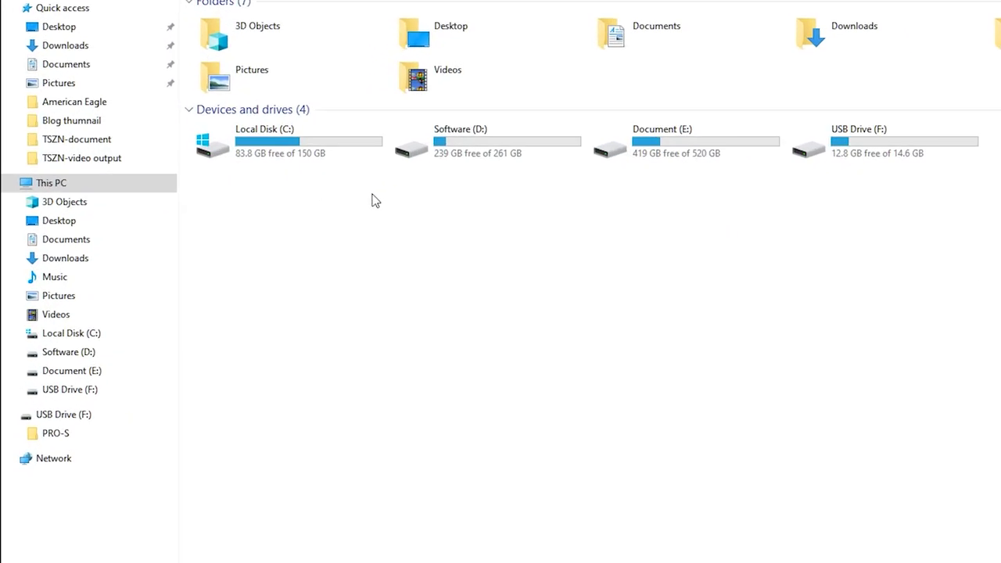
{"action": "double_click", "coordinate": [318, 150]}
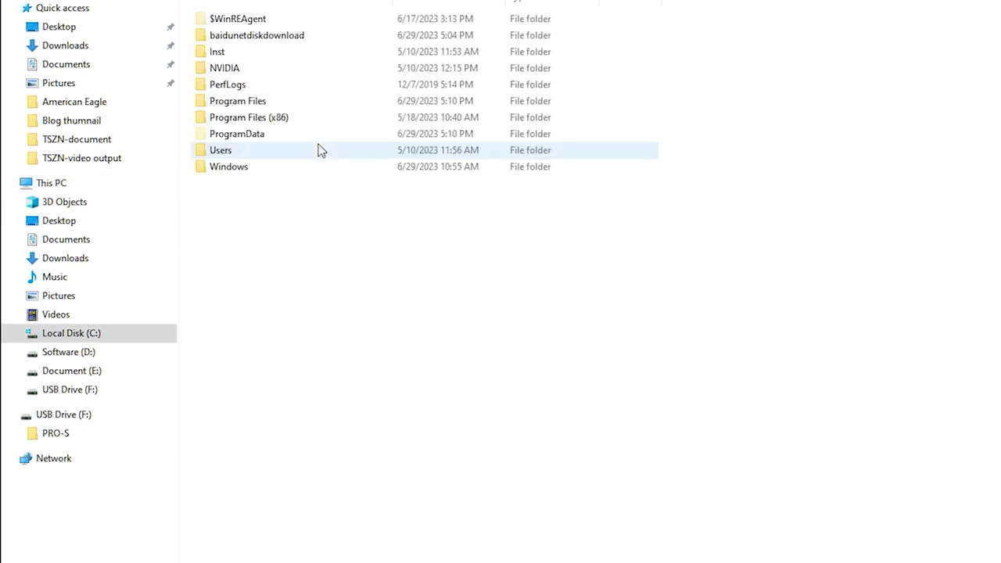
{"action": "right_click", "coordinate": [349, 259]}
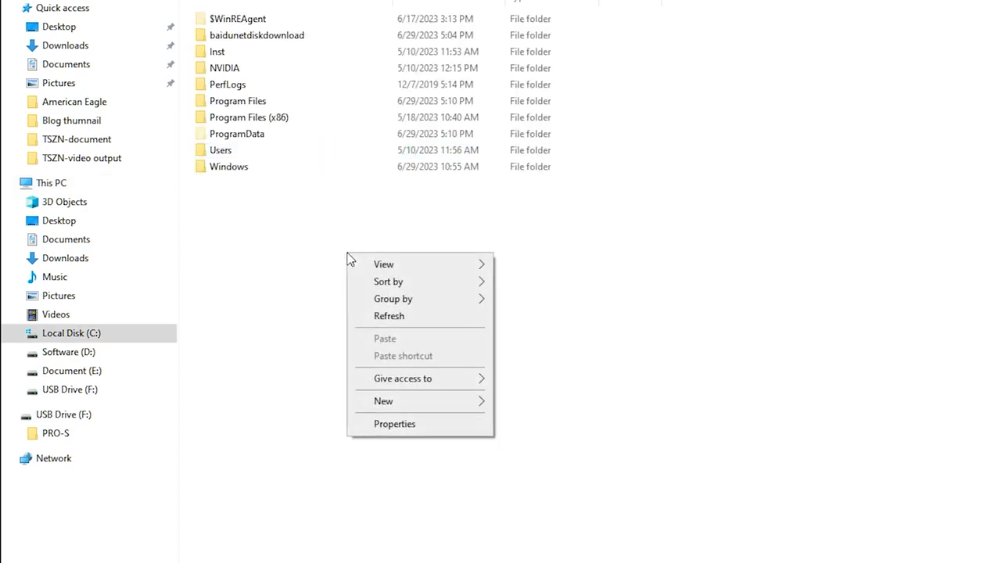
{"action": "mouse_move", "coordinate": [435, 403]}
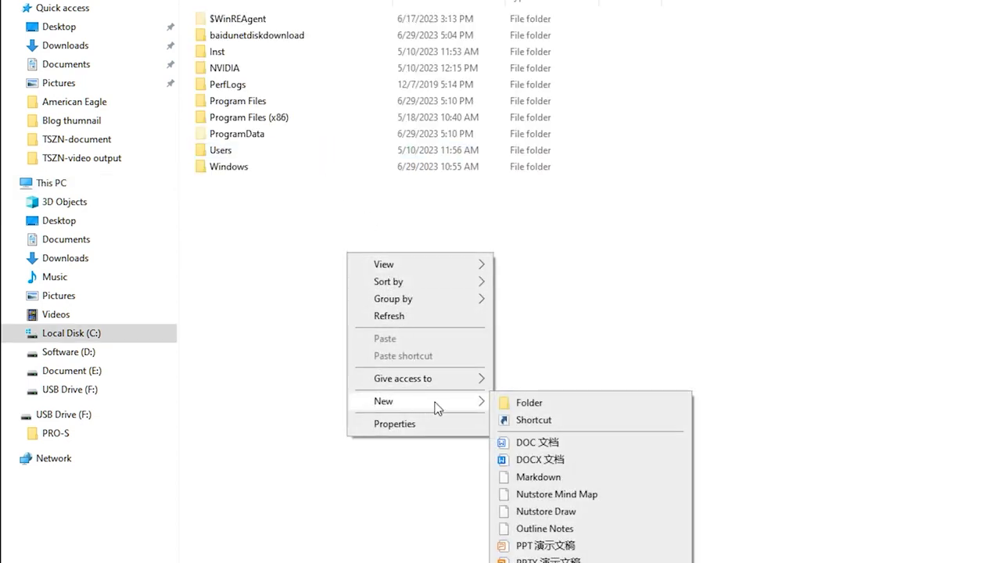
{"action": "left_click", "coordinate": [519, 402]}
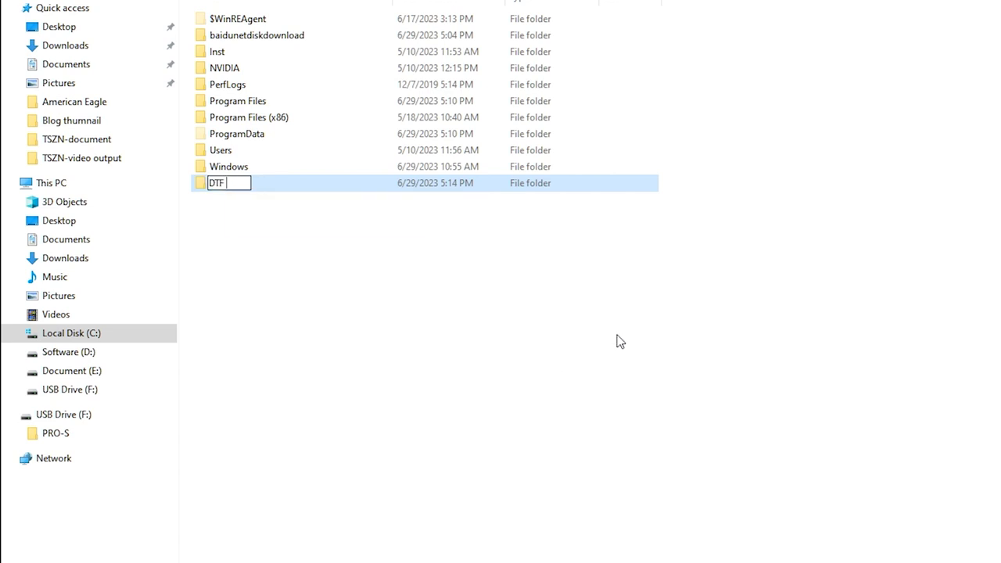
{"action": "type", "text": "DTF Pro"}
{"action": "key", "text": "Return"}
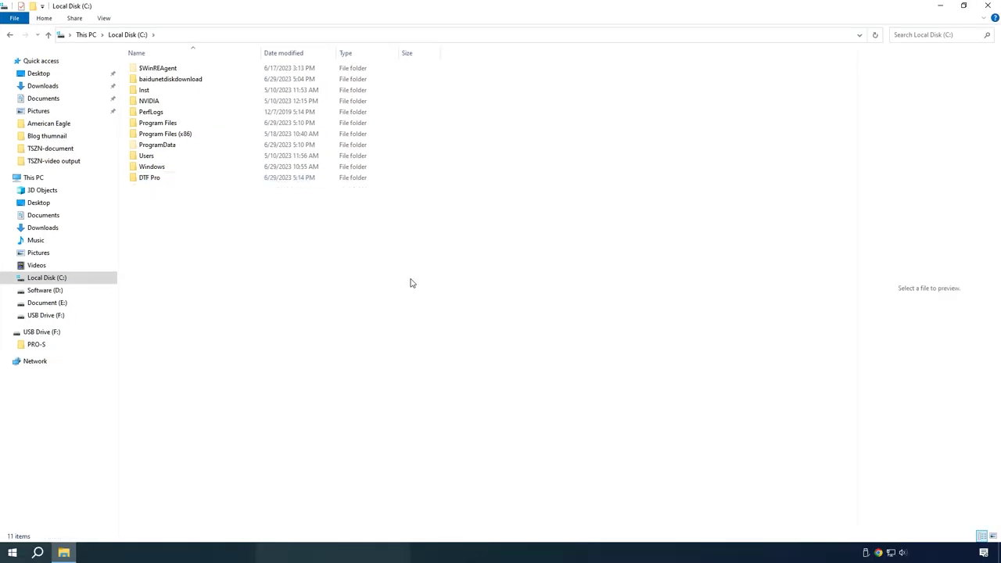
- Open the Exclusions page of the Virus & threat protection settings in Windows Security
{"action": "key", "text": "super+i"}
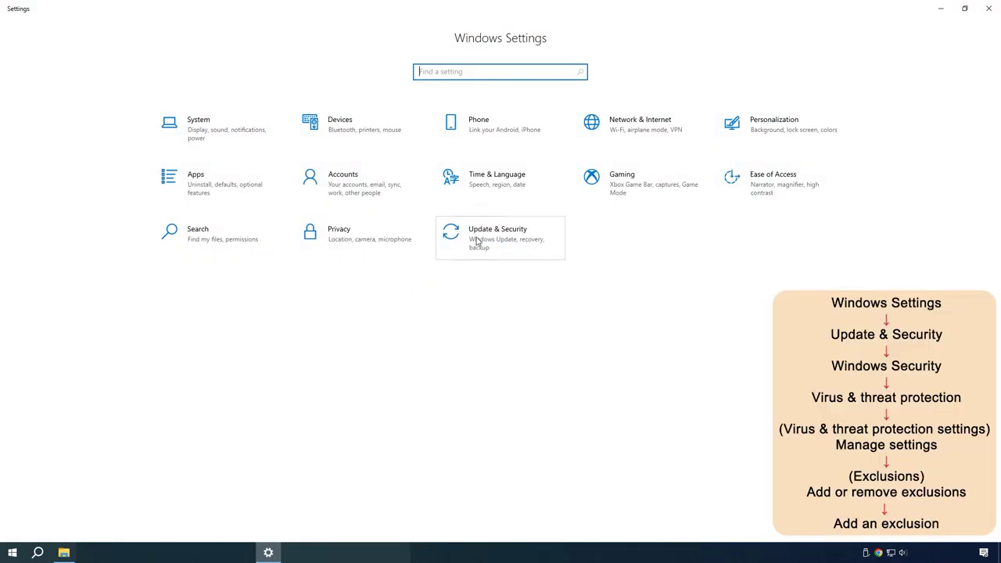
{"action": "left_click", "coordinate": [477, 241]}
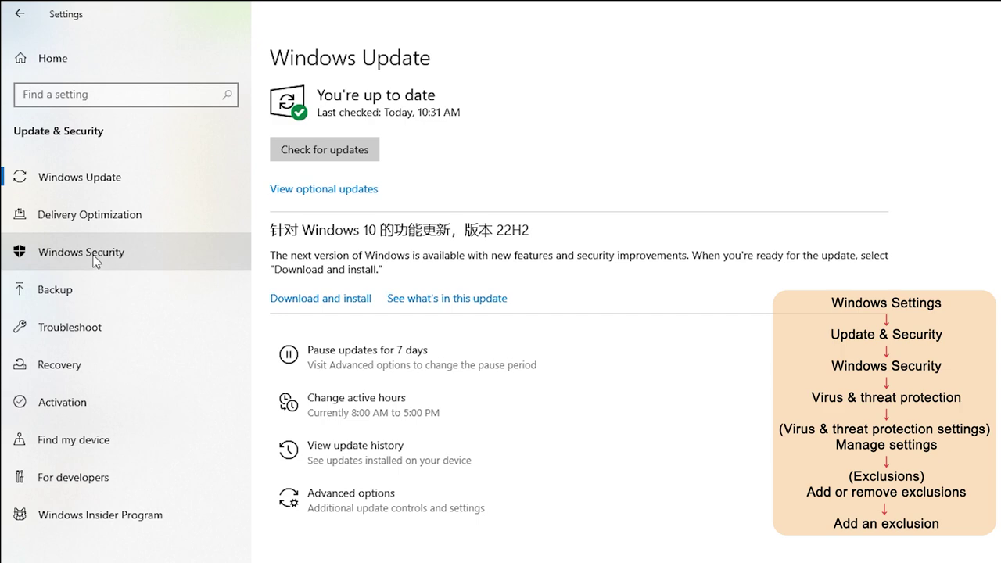
{"action": "left_click", "coordinate": [93, 258]}
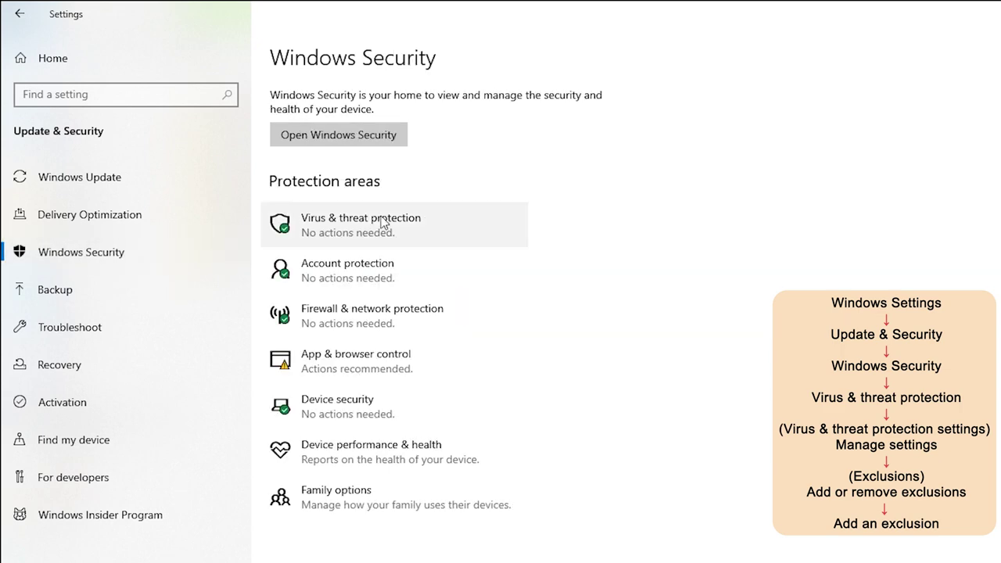
{"action": "left_click", "coordinate": [383, 223]}
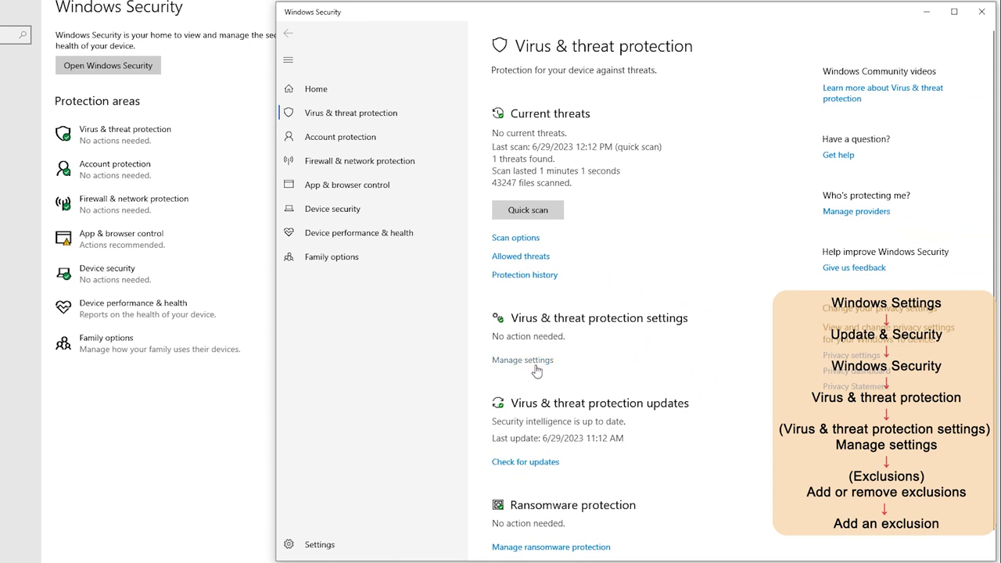
{"action": "left_click", "coordinate": [522, 360]}
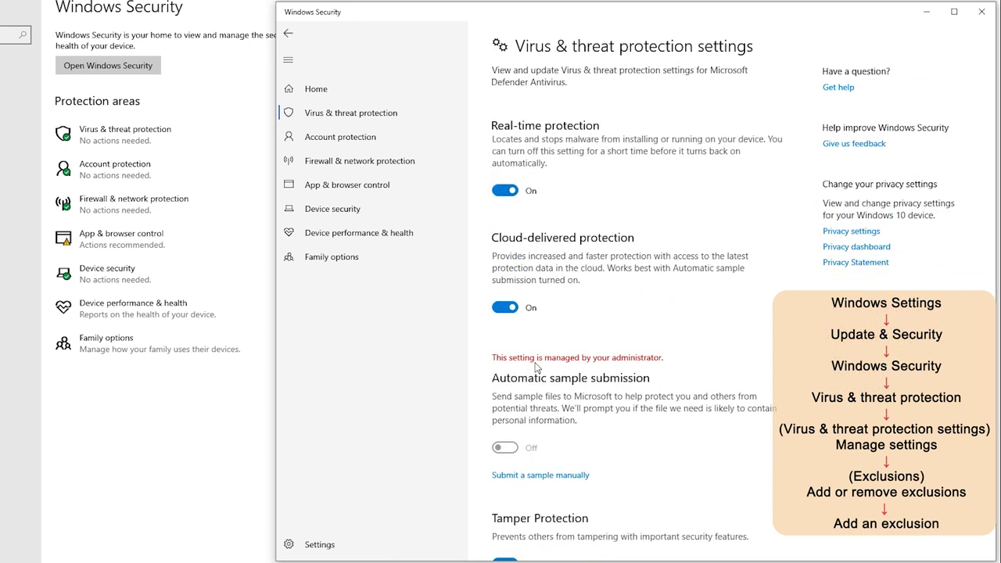
{"action": "scroll", "coordinate": [535, 368], "scroll_direction": "down", "scroll_amount": 5}
{"action": "scroll", "coordinate": [536, 366], "scroll_direction": "down", "scroll_amount": 3}
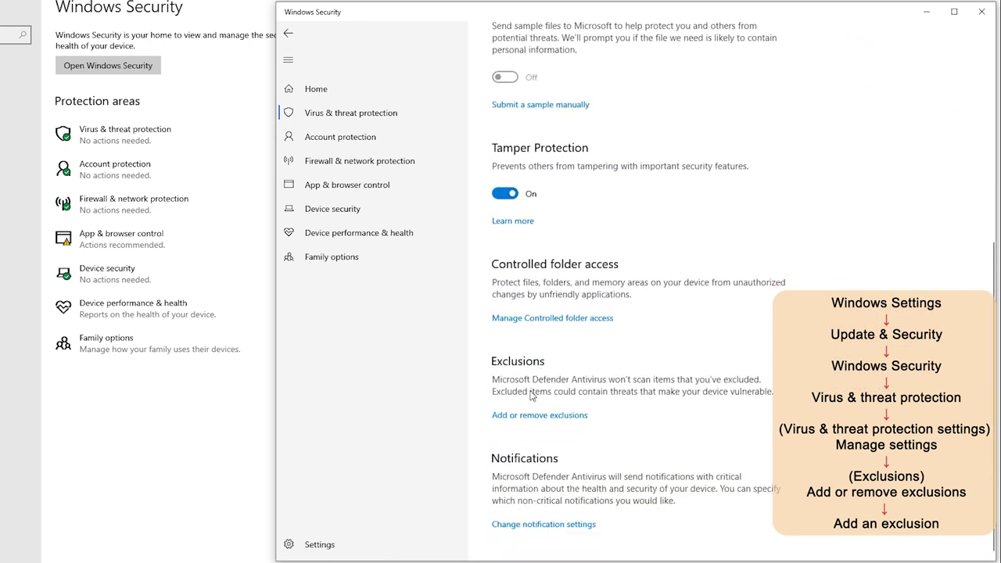
{"action": "left_click", "coordinate": [540, 415]}
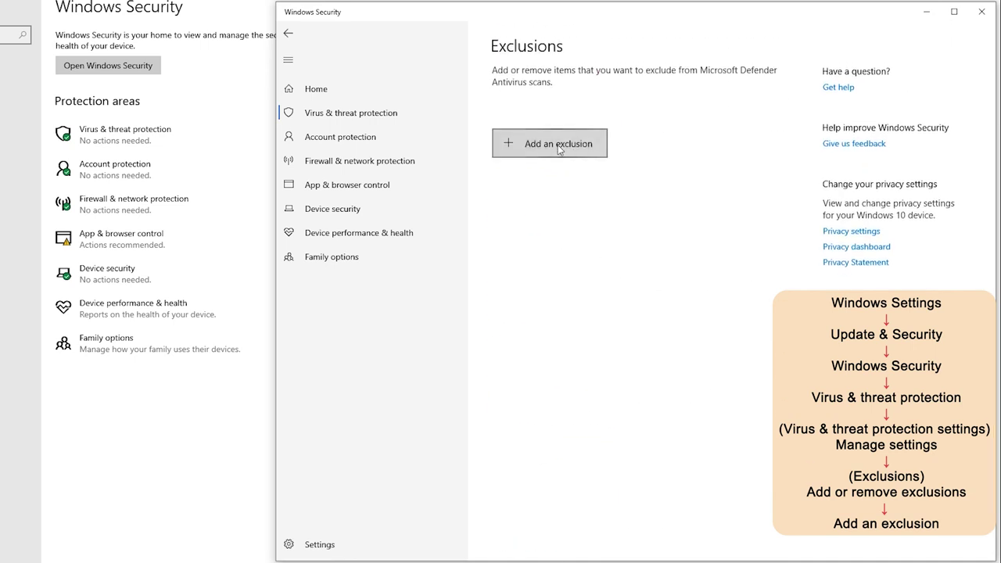
- Add the folder C:\DTF Pro as a Microsoft Defender Antivirus exclusion, and close Windows Security and Settings
{"action": "left_click", "coordinate": [539, 193]}
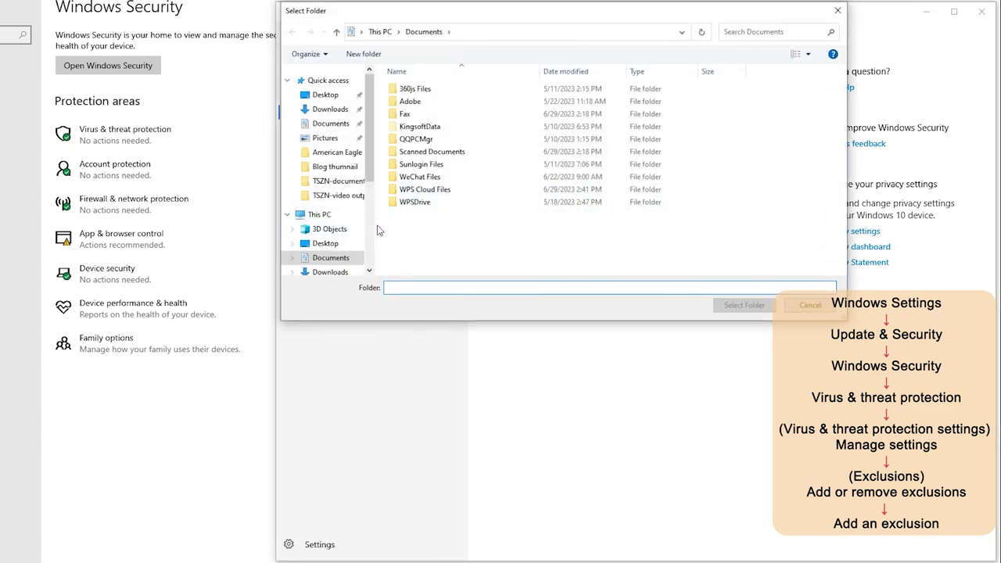
{"action": "left_click_drag", "start_coordinate": [371, 173], "coordinate": [372, 232]}
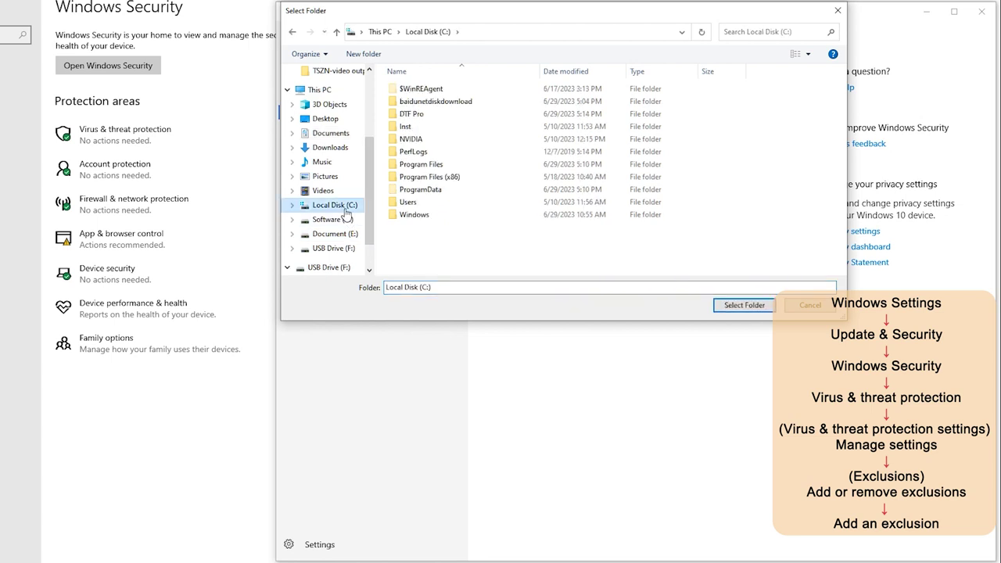
{"action": "left_click", "coordinate": [438, 115]}
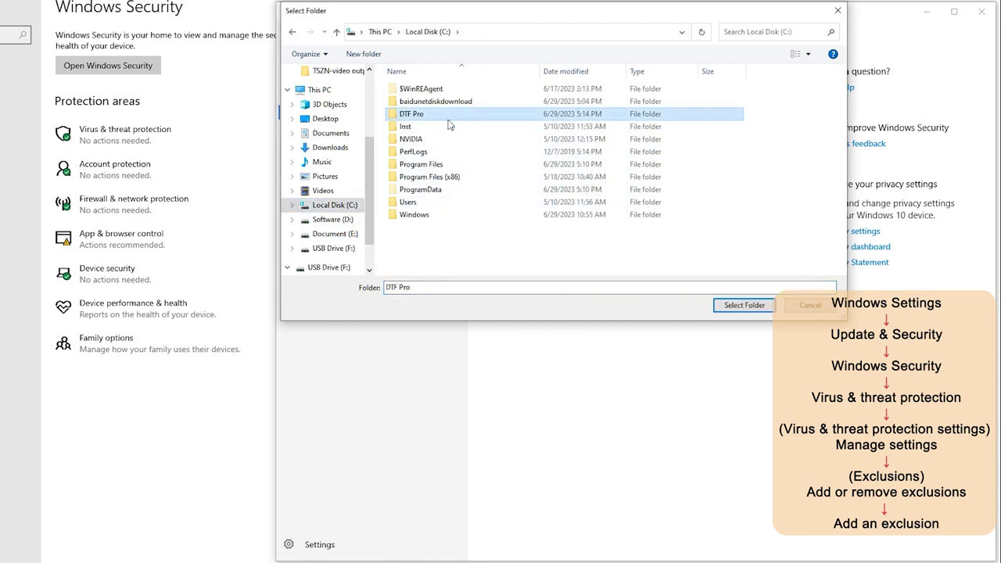
{"action": "left_click", "coordinate": [744, 306]}
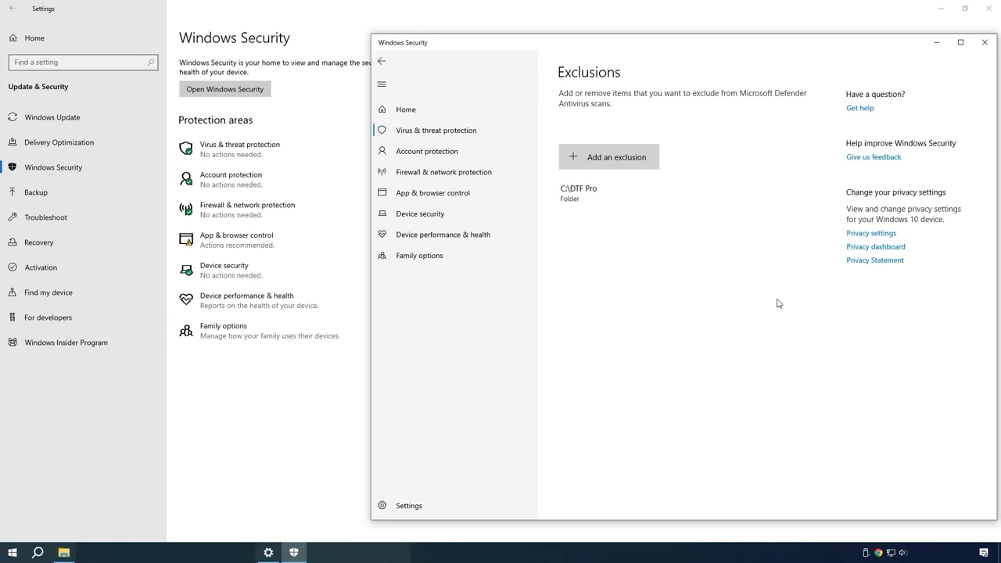
{"action": "left_click_drag", "start_coordinate": [795, 53], "coordinate": [680, 47]}
{"action": "left_click", "coordinate": [868, 39]}
{"action": "left_click", "coordinate": [988, 7]}
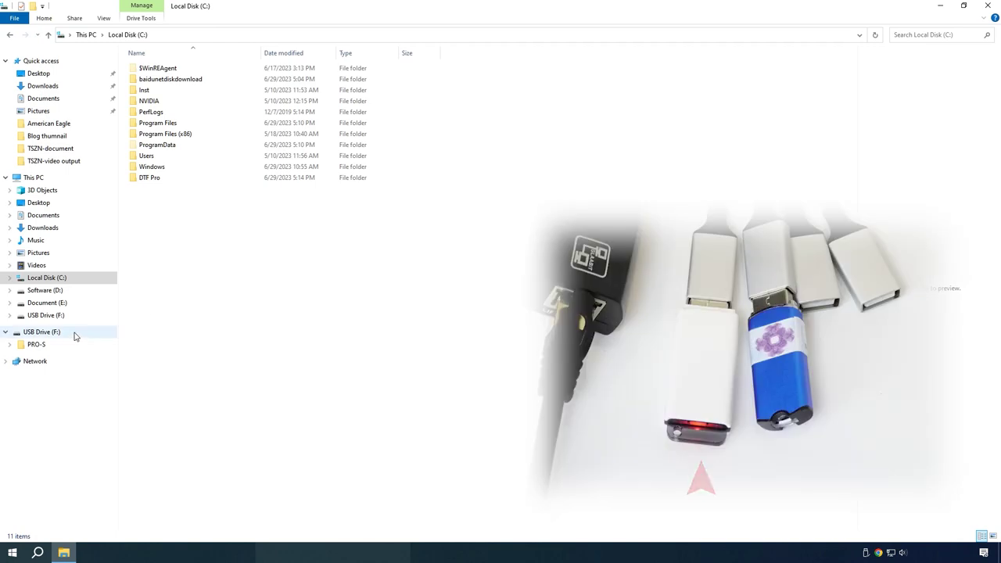
- Copy the 2.software driver folder from PRO-S on the USB drive into C:\DTF Pro
{"action": "left_click", "coordinate": [62, 332]}
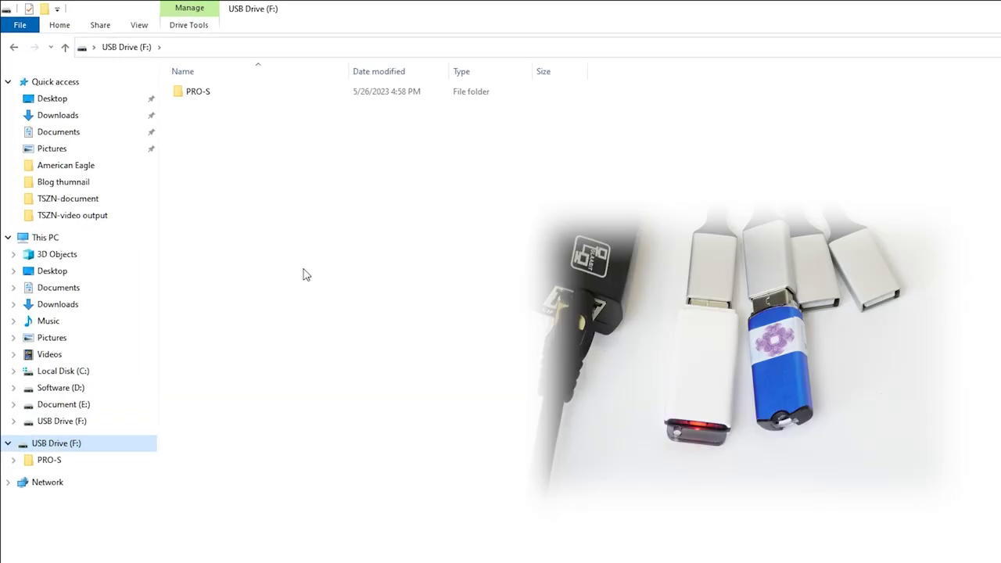
{"action": "double_click", "coordinate": [160, 71]}
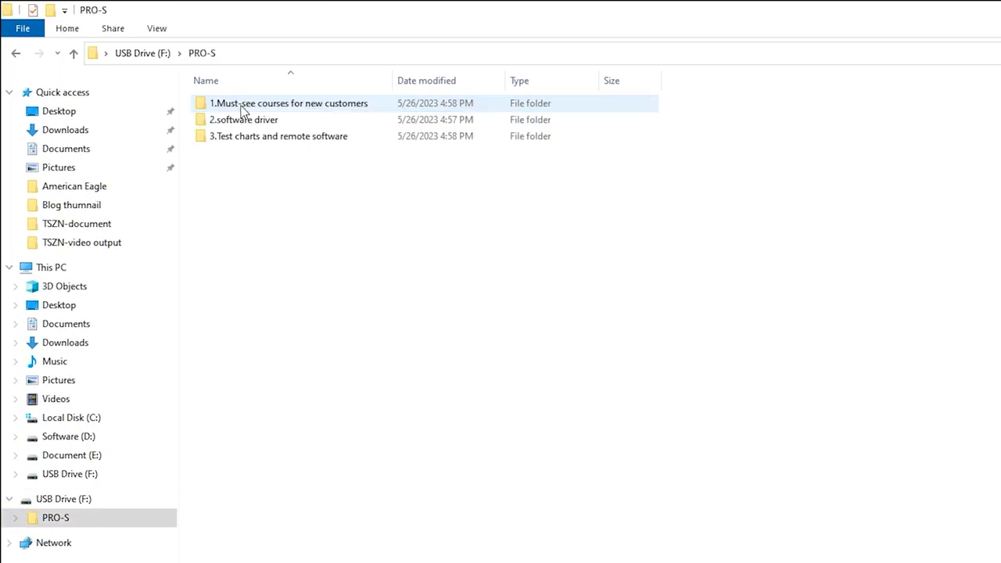
{"action": "left_click", "coordinate": [274, 122]}
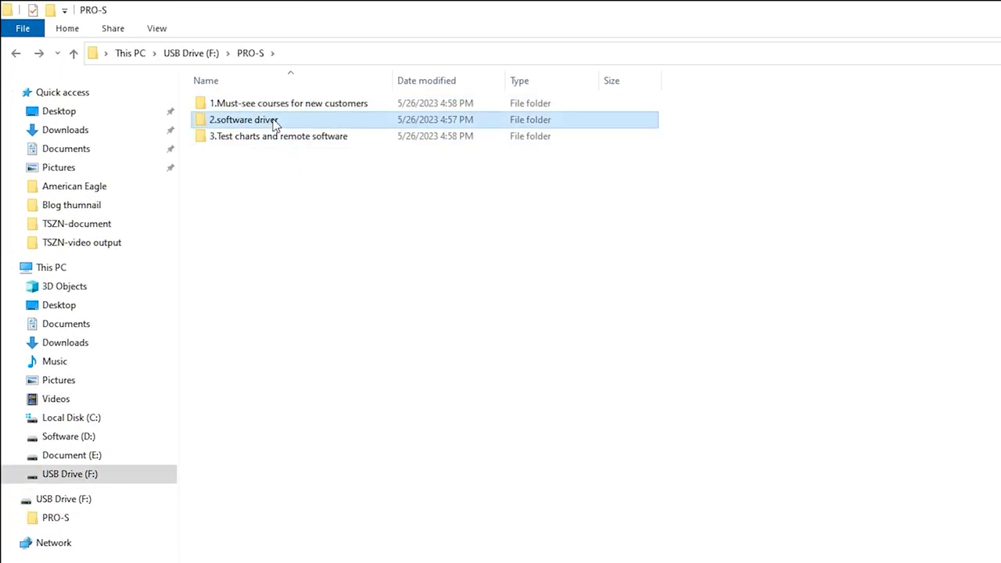
{"action": "left_click", "coordinate": [361, 228]}
{"action": "left_click_drag", "start_coordinate": [468, 231], "coordinate": [217, 114]}
{"action": "left_click", "coordinate": [102, 419]}
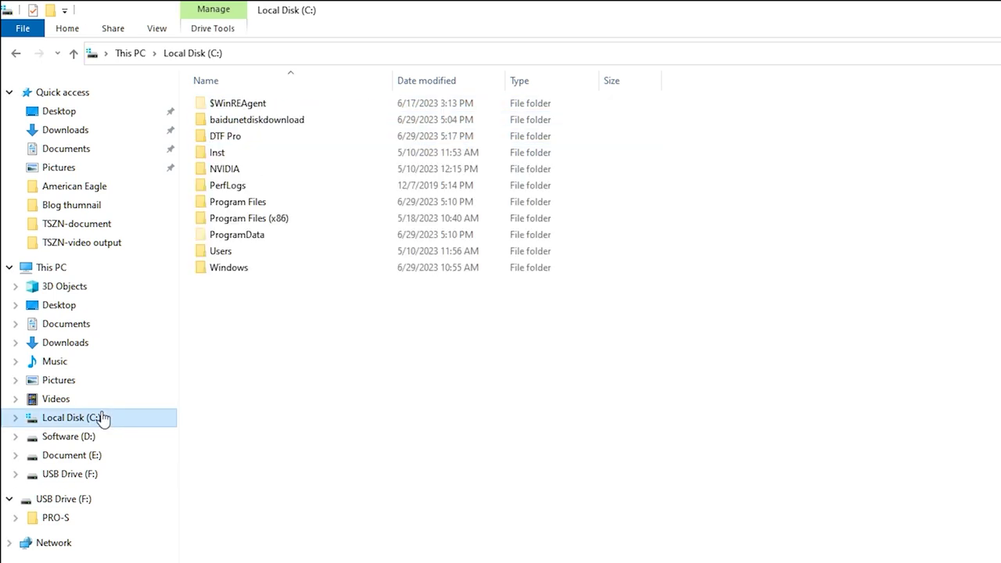
{"action": "double_click", "coordinate": [289, 139]}
{"action": "key", "text": "ctrl+v"}
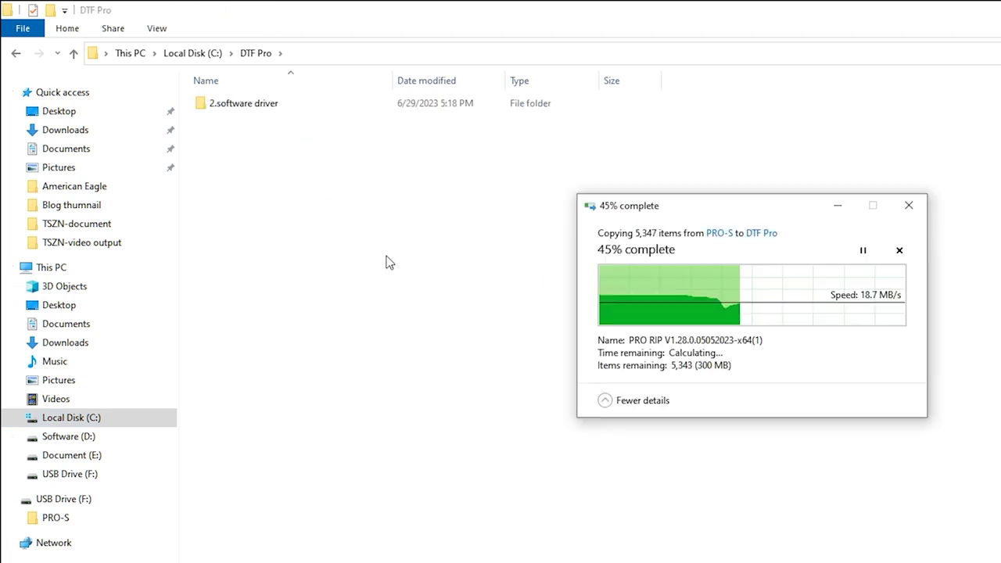
- Delete the unzipped Curve file and PrintExp_X64_V5.7.6.5.103.BS_20220530 folders inside the copied 2.software driver folder
{"action": "double_click", "coordinate": [275, 105]}
{"action": "left_click", "coordinate": [250, 102]}
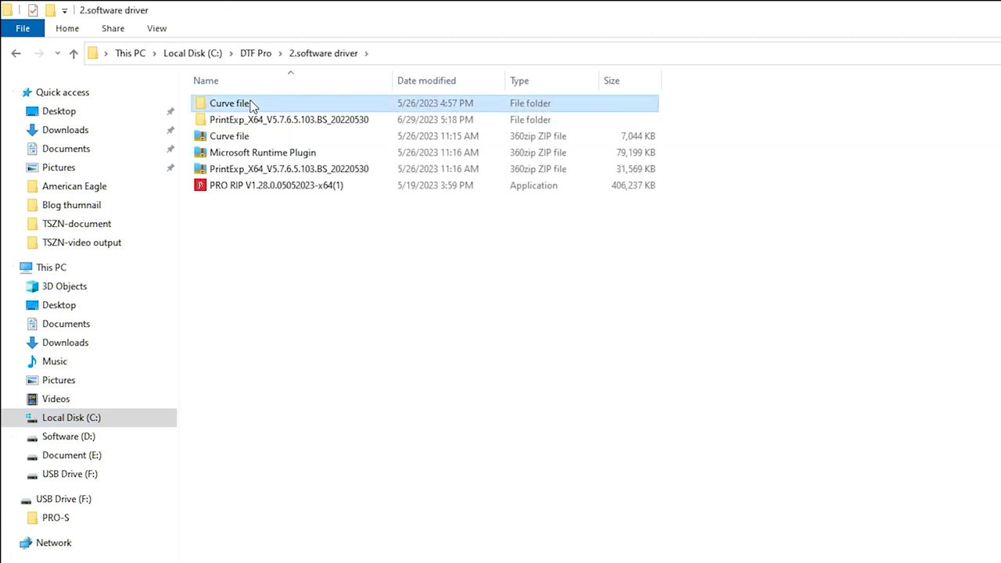
{"action": "left_click", "coordinate": [263, 123], "text": "shift"}
{"action": "key", "text": "Delete"}
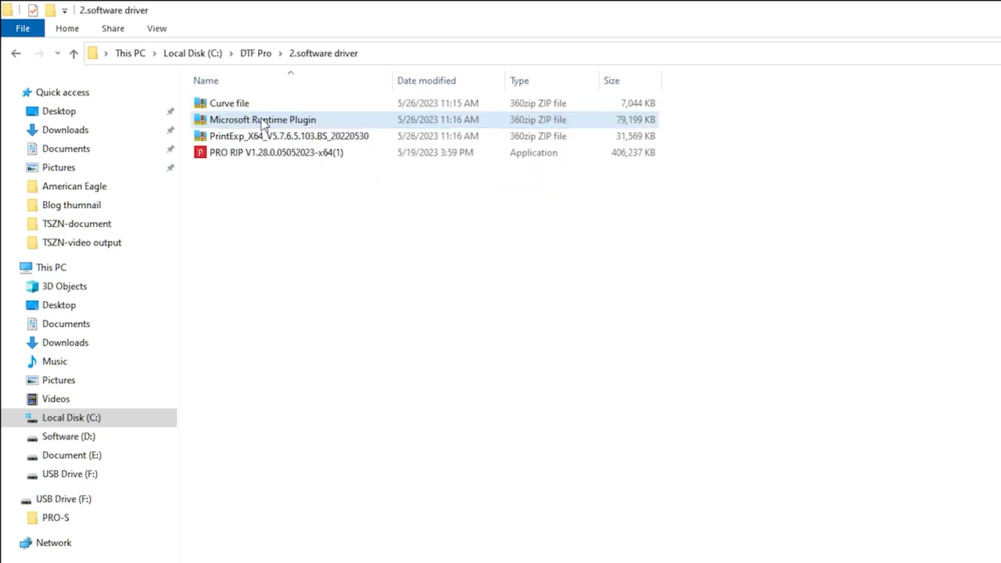
- Extract the PrintExp_X64_V5.7.6.5.103.BS_20220530 ZIP archive into the current folder
{"action": "left_click", "coordinate": [269, 137]}
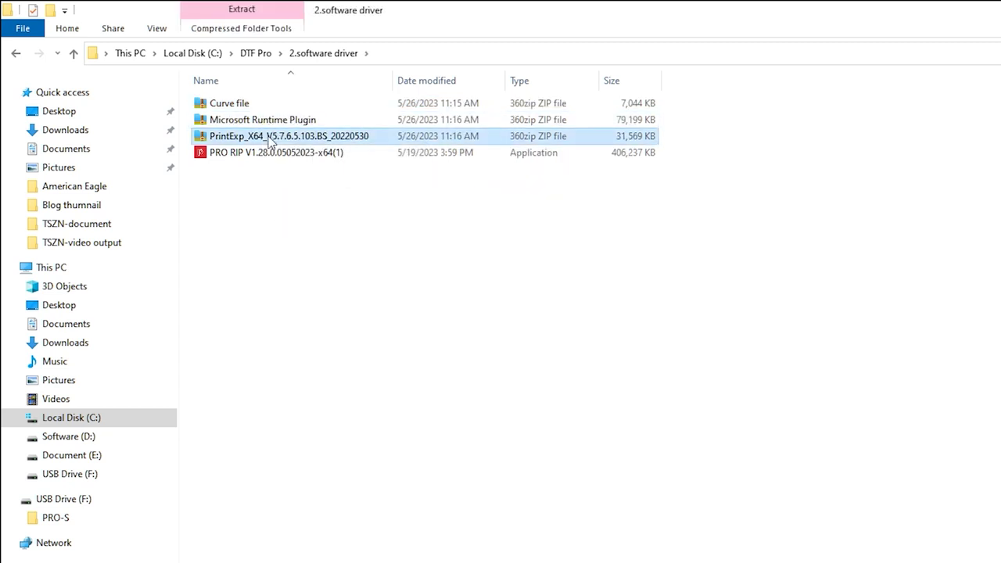
{"action": "right_click", "coordinate": [270, 139]}
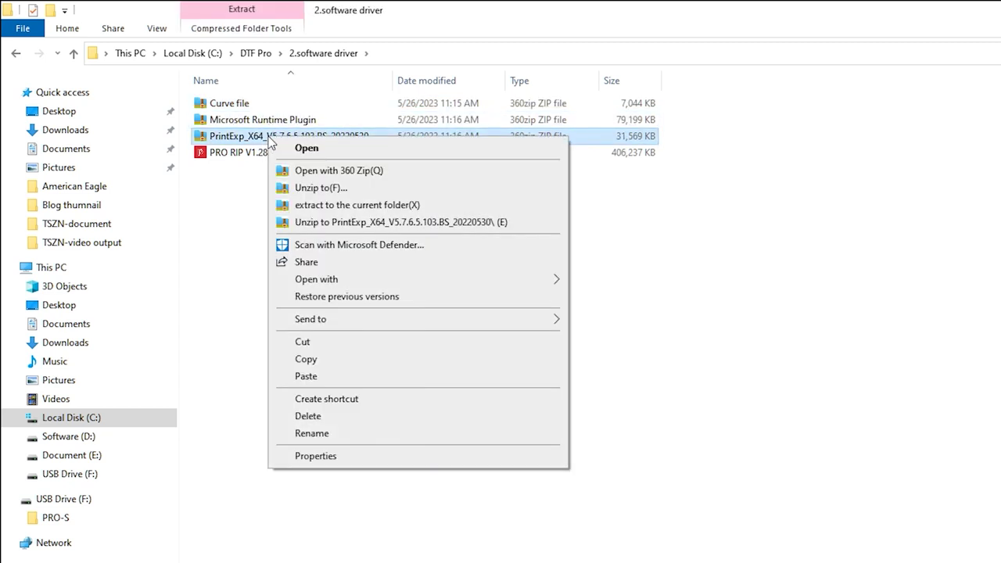
{"action": "left_click", "coordinate": [346, 206]}
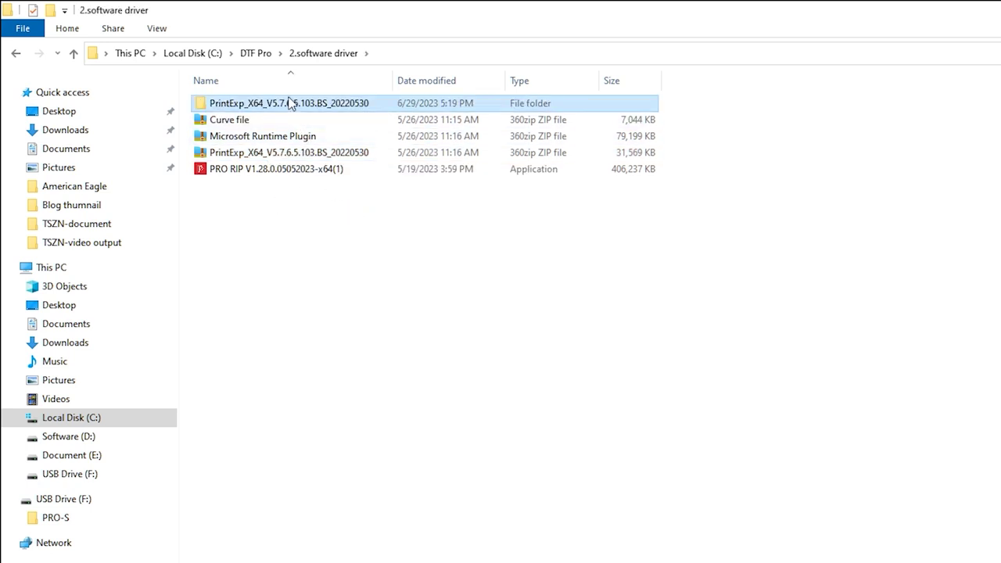
- Create a desktop shortcut for the PrintExp_X64 application in the extracted folder, check it on the desktop and return to the folder
{"action": "double_click", "coordinate": [288, 105]}
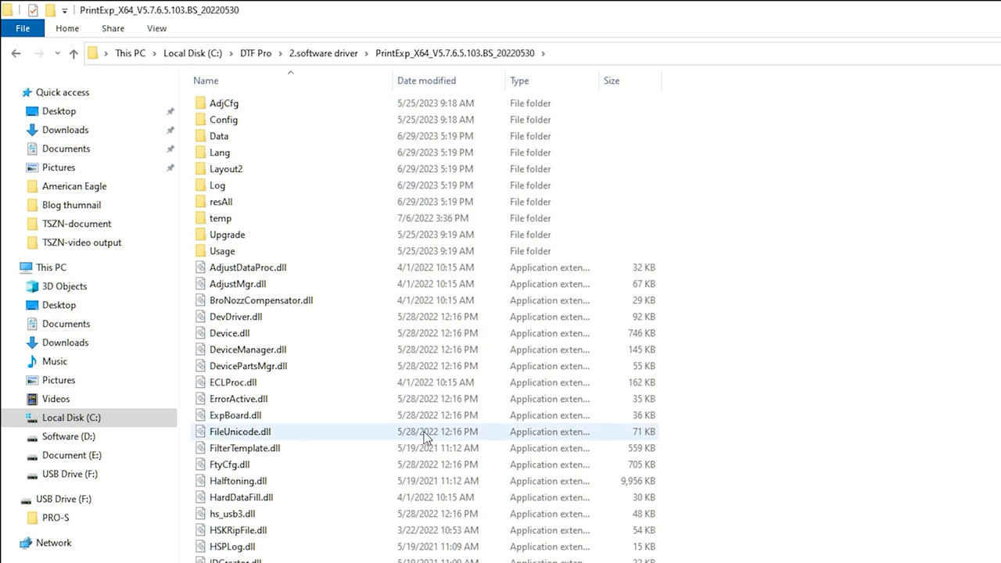
{"action": "scroll", "coordinate": [425, 440], "scroll_direction": "down", "scroll_amount": 4}
{"action": "scroll", "coordinate": [424, 440], "scroll_direction": "down", "scroll_amount": 7}
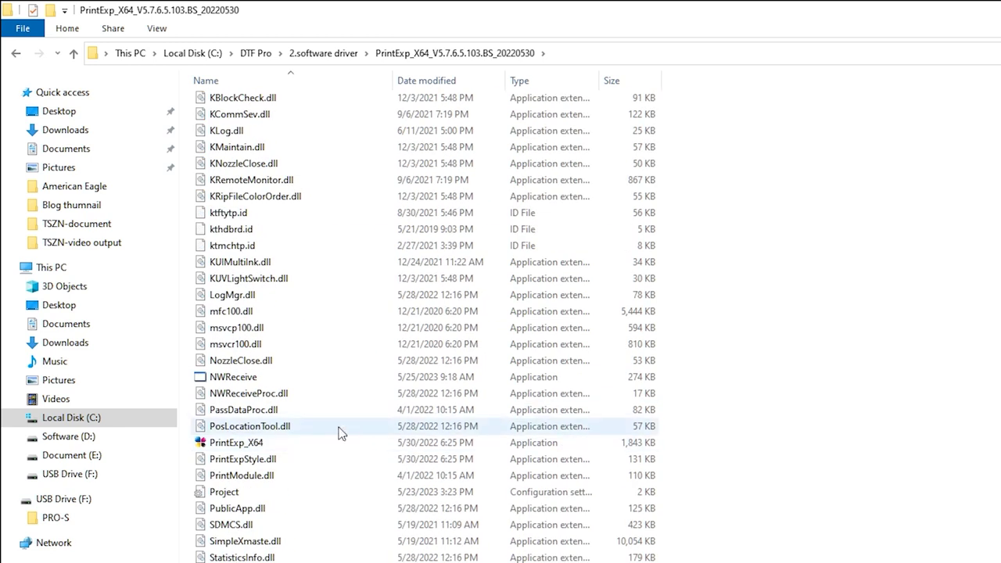
{"action": "right_click", "coordinate": [287, 444]}
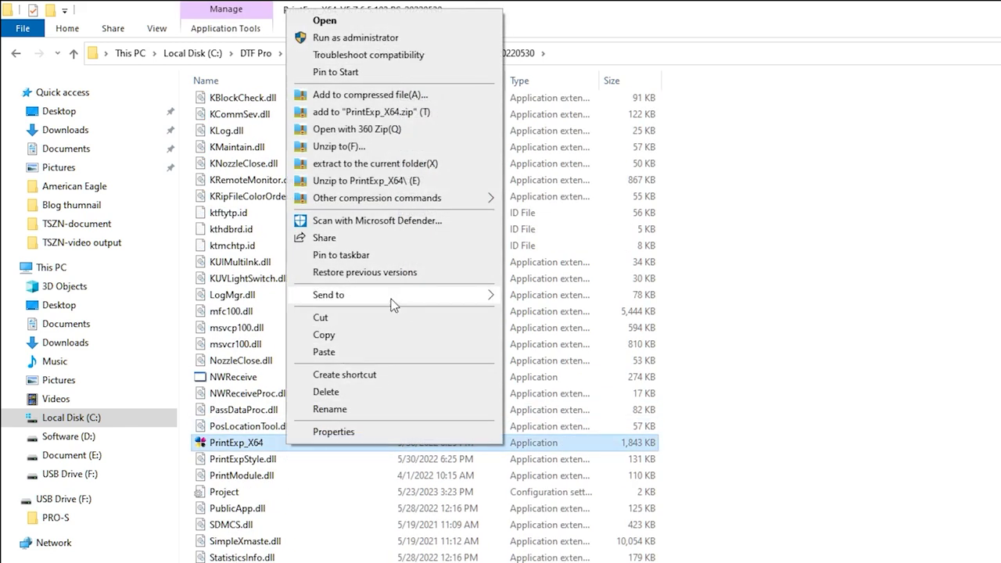
{"action": "mouse_move", "coordinate": [396, 301]}
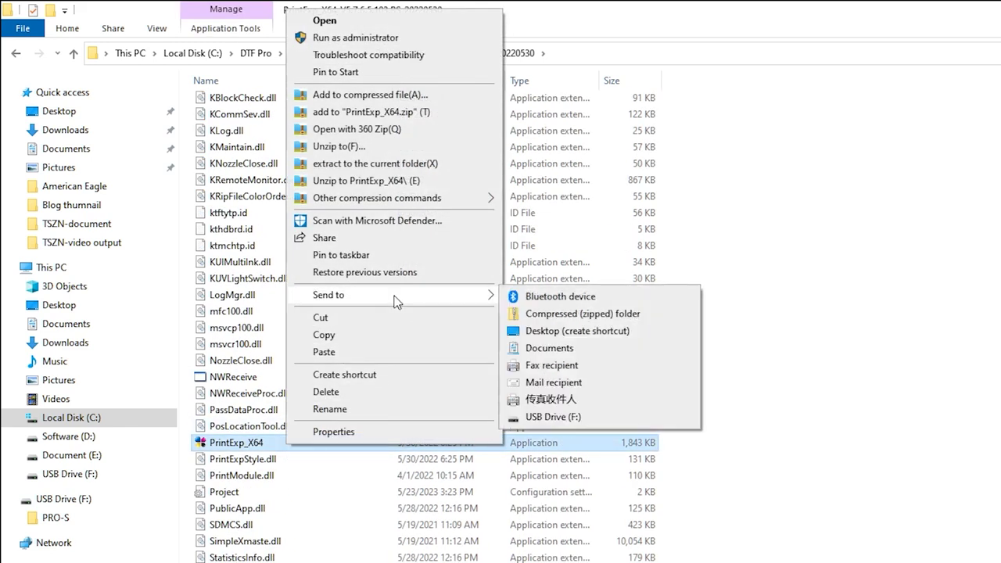
{"action": "left_click", "coordinate": [570, 331]}
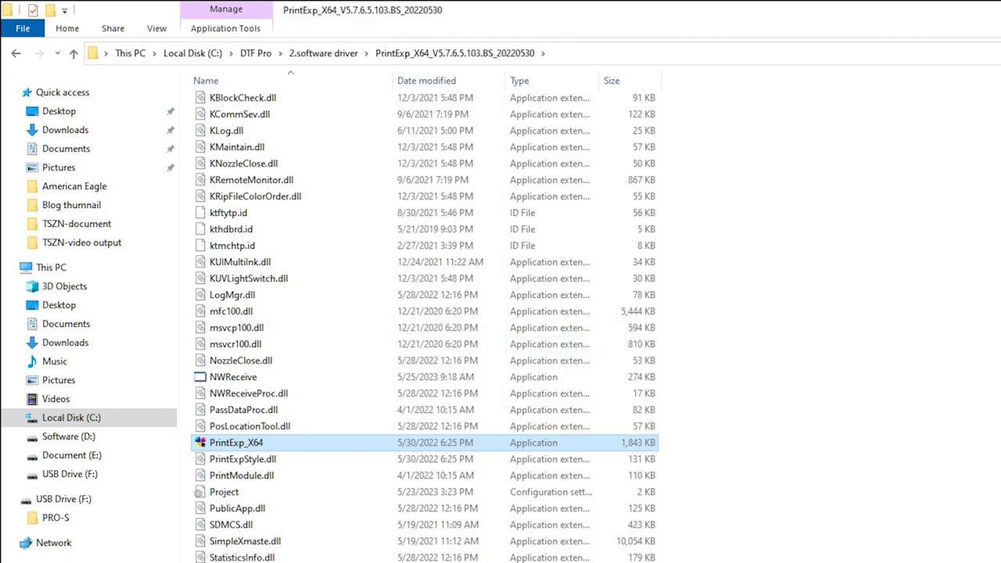
{"action": "key", "text": "super+d"}
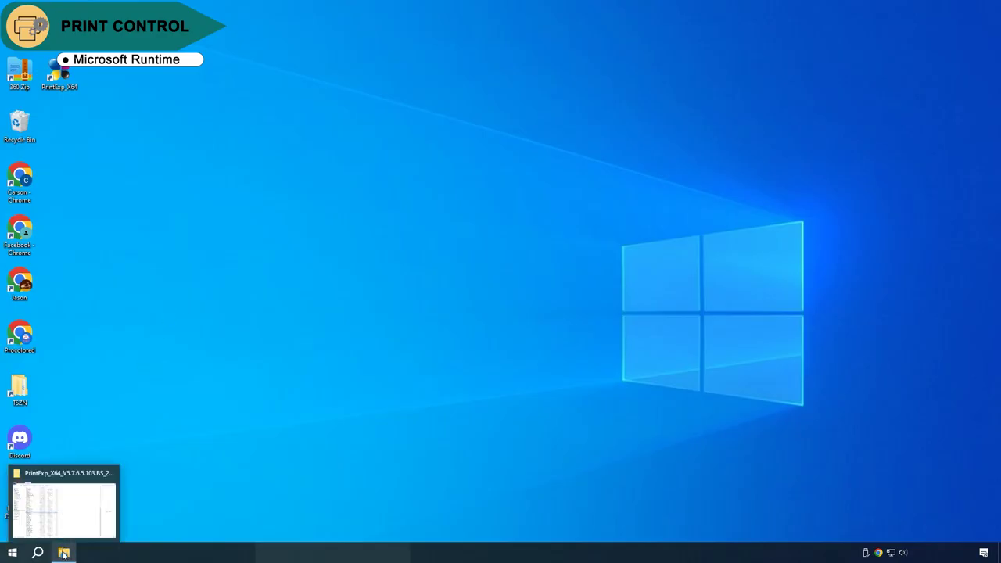
{"action": "left_click", "coordinate": [64, 552]}
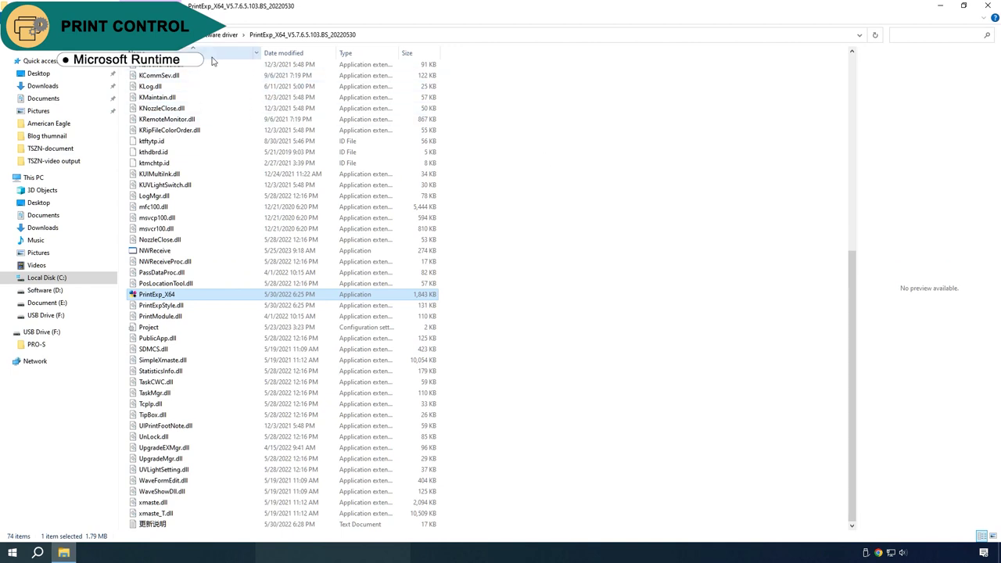
- Extract the Microsoft Runtime Plugin ZIP archive into the current 2.software driver folder
{"action": "key", "text": "alt+Up"}
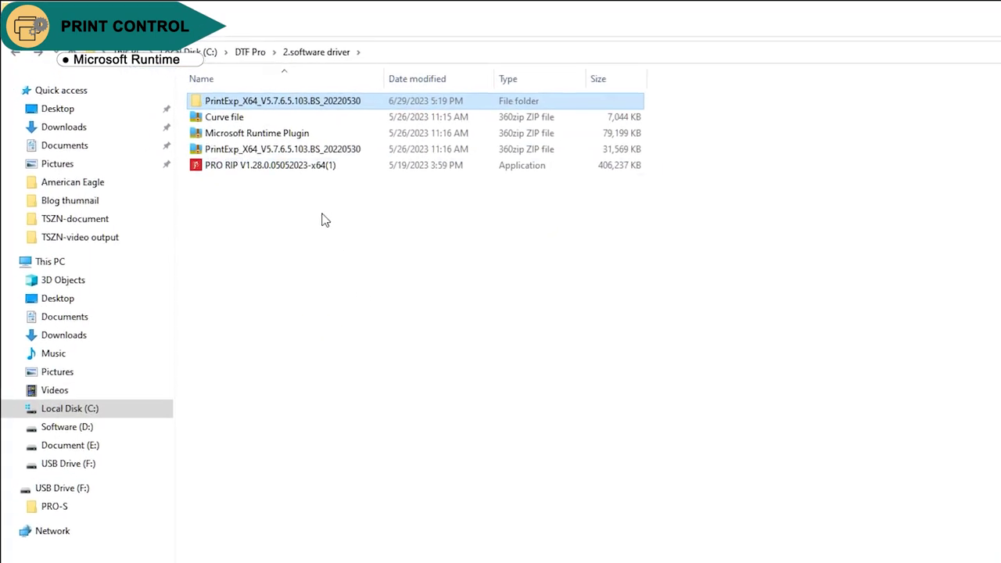
{"action": "left_click", "coordinate": [289, 137]}
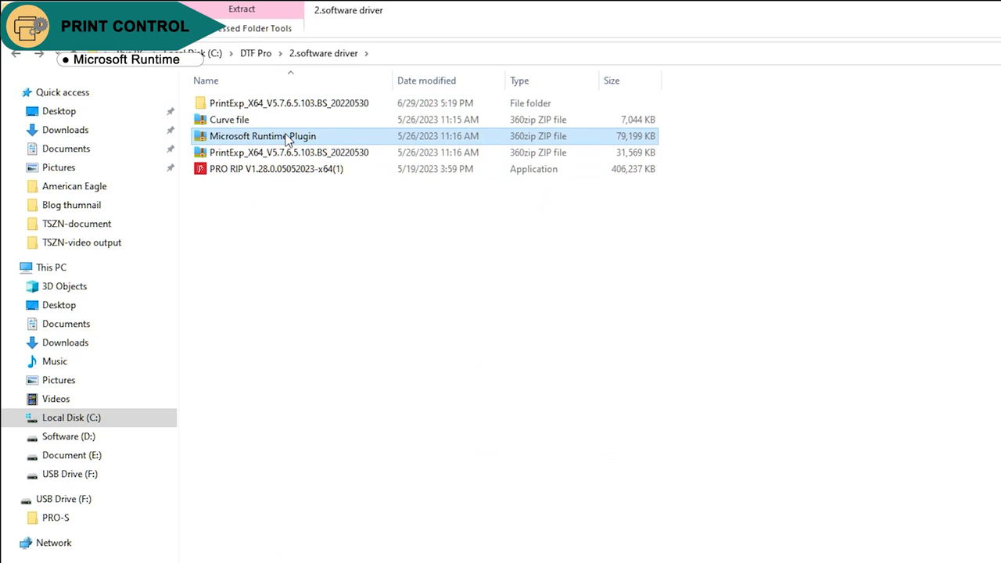
{"action": "right_click", "coordinate": [288, 140]}
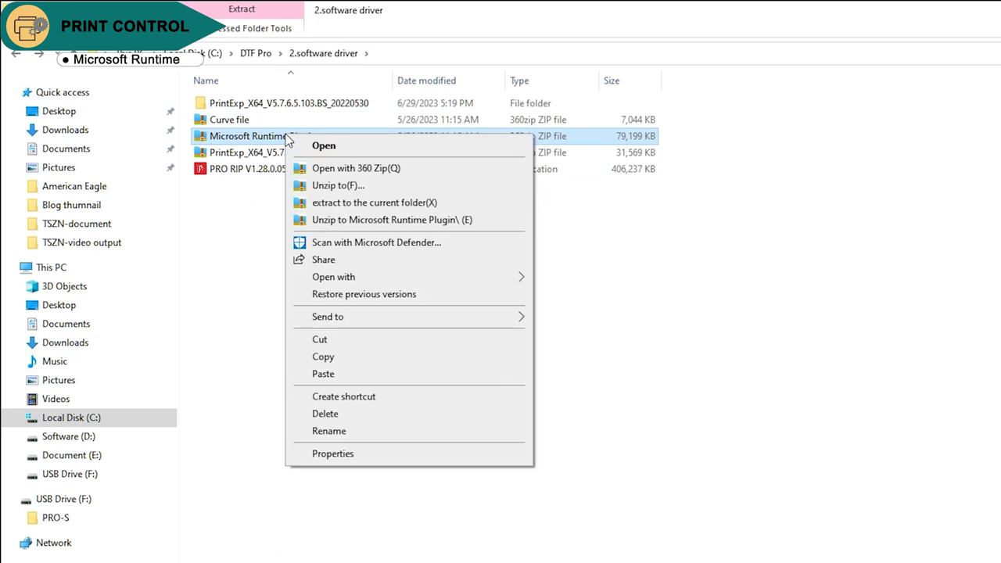
{"action": "left_click", "coordinate": [358, 203]}
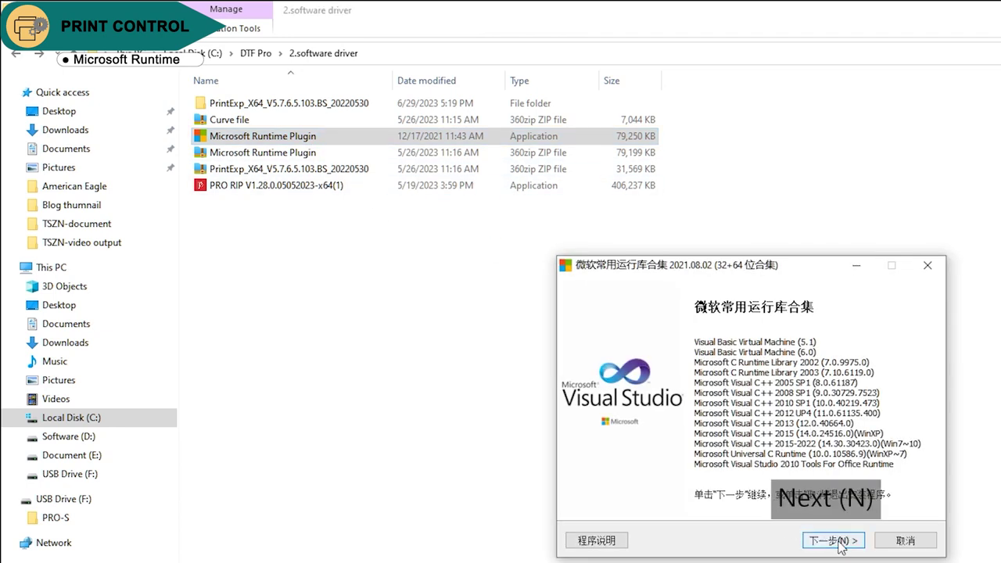
- Install the Microsoft runtime libraries with the Microsoft Visual Studio 2010 Tools For Office Runtime component included, and close the installer
{"action": "left_click", "coordinate": [837, 540]}
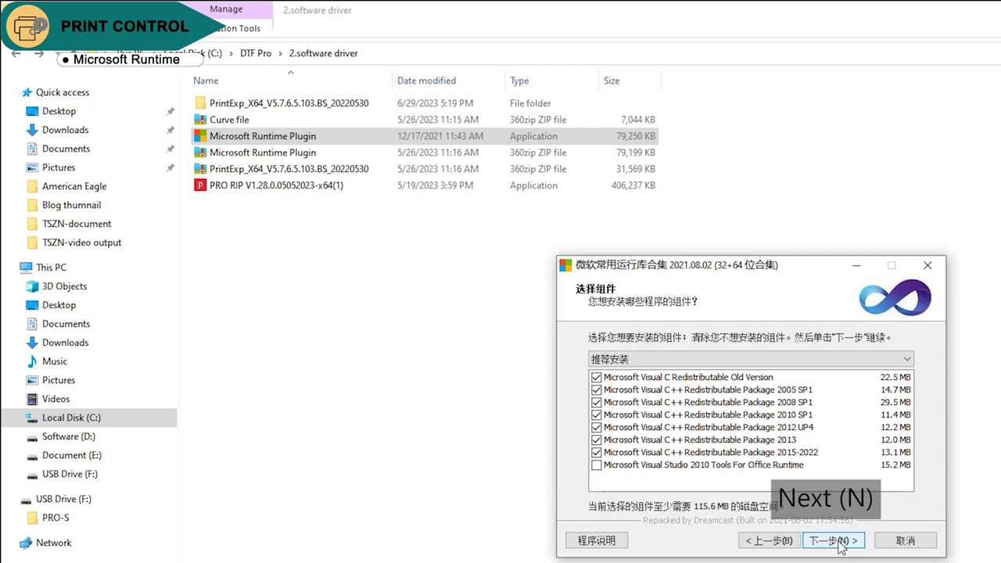
{"action": "left_click", "coordinate": [596, 465]}
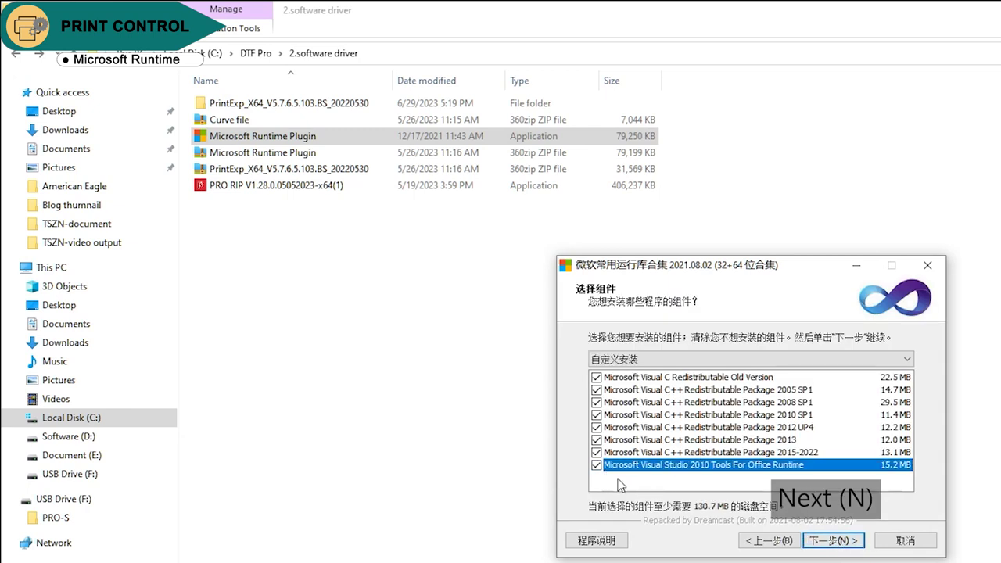
{"action": "left_click", "coordinate": [844, 545]}
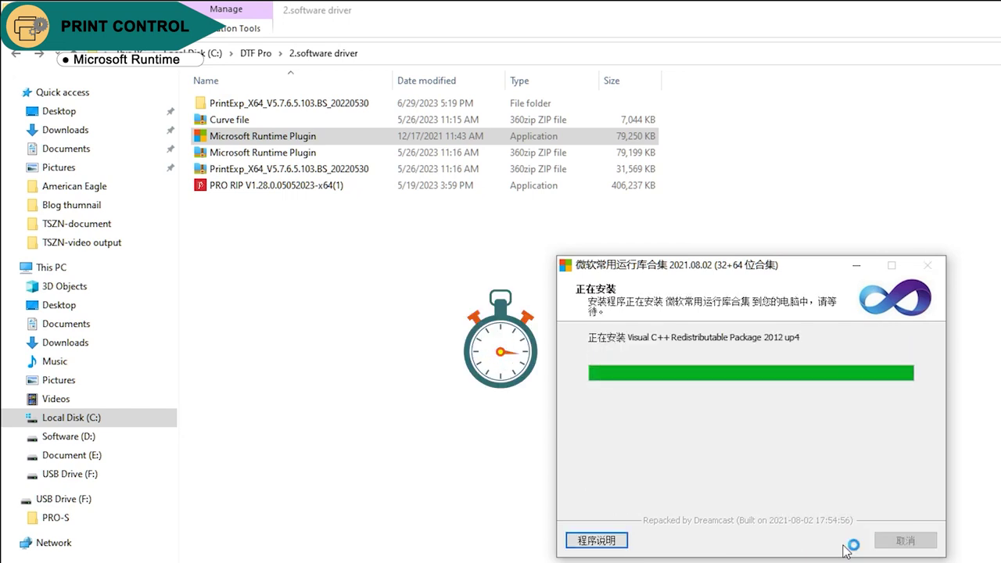
{"action": "left_click", "coordinate": [843, 540]}
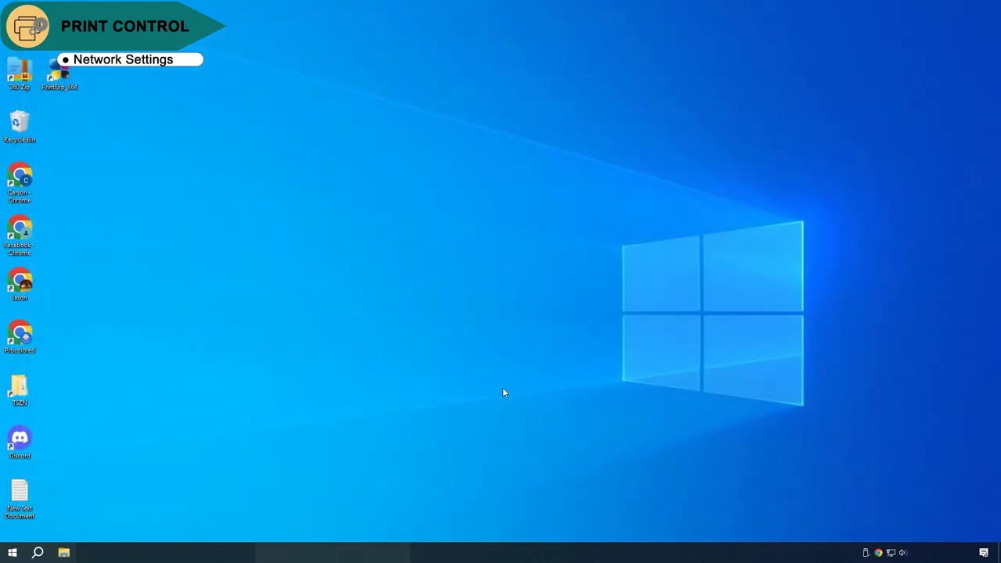
- Examine the status of the 以太网 2 connection in Control Panel's Network and Sharing Center and close the window
{"action": "key", "text": "super+r"}
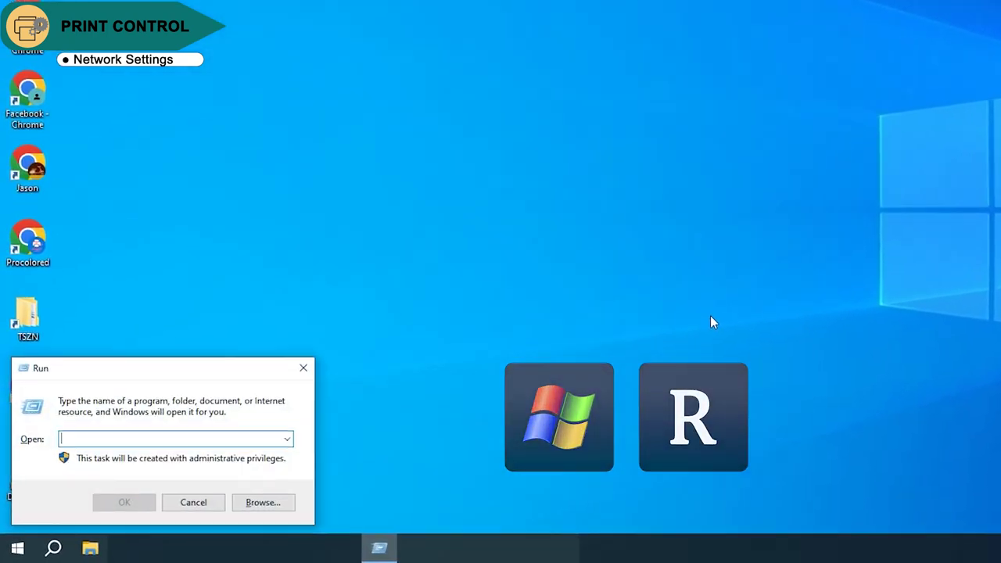
{"action": "type", "text": "control"}
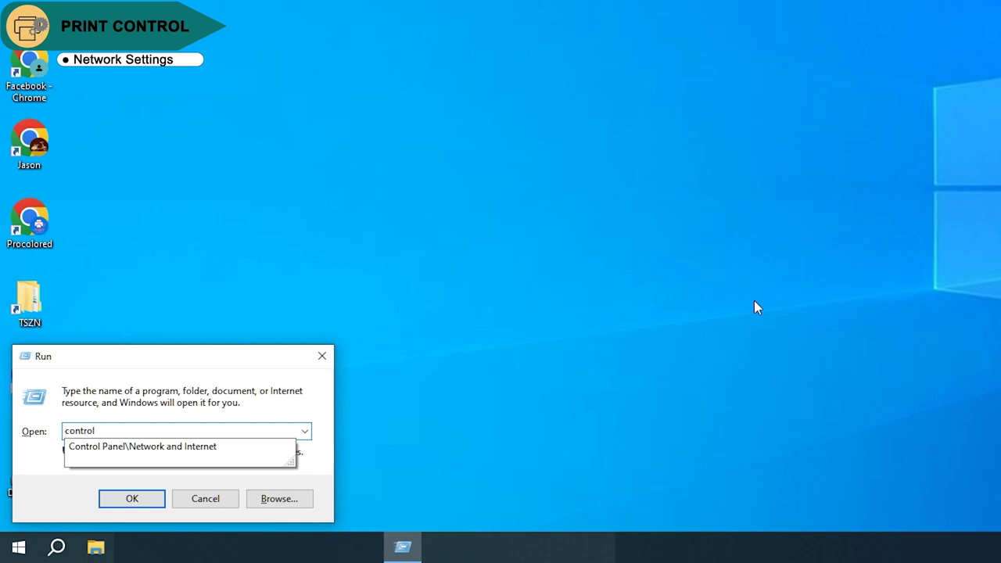
{"action": "key", "text": "Return"}
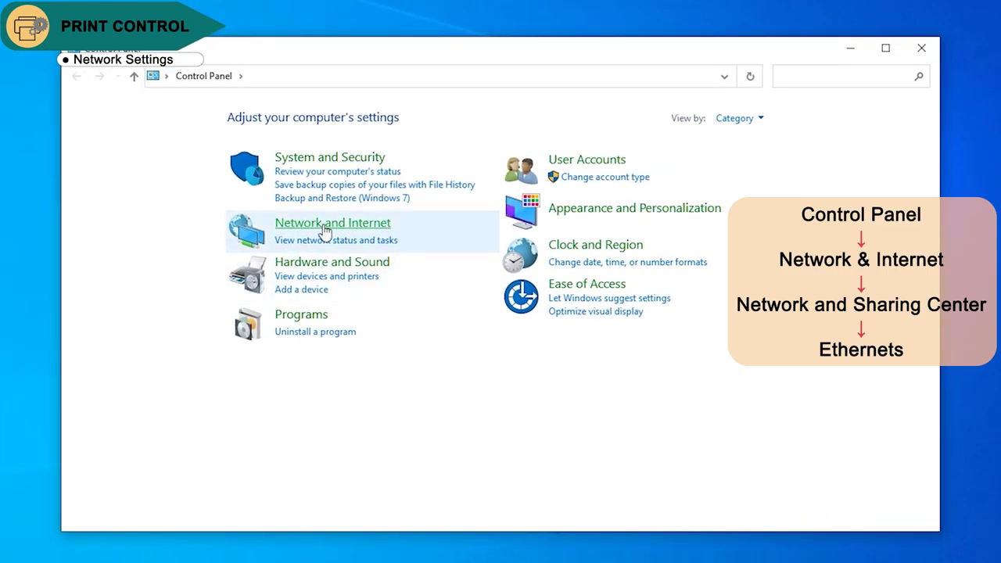
{"action": "left_click", "coordinate": [324, 227]}
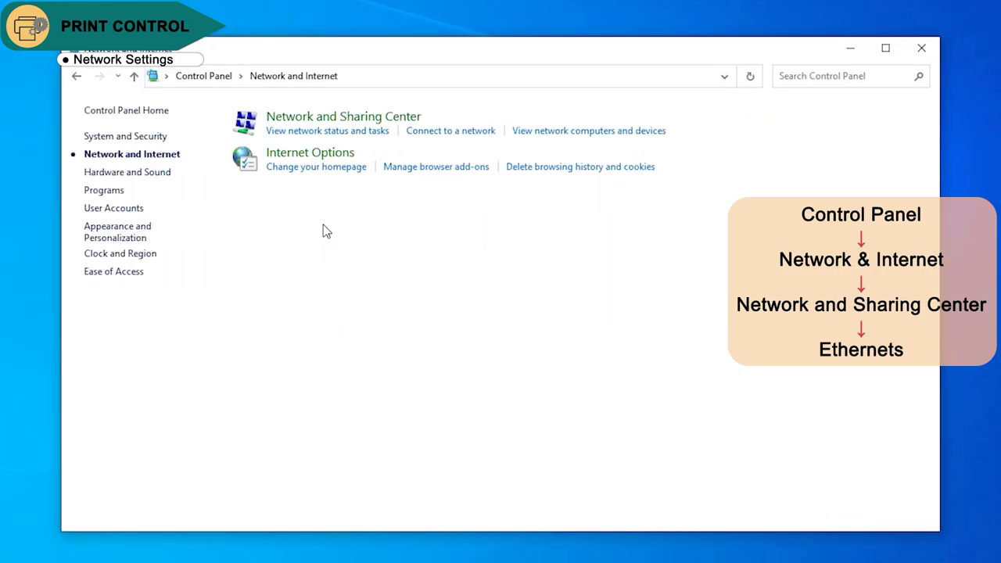
{"action": "left_click", "coordinate": [351, 122]}
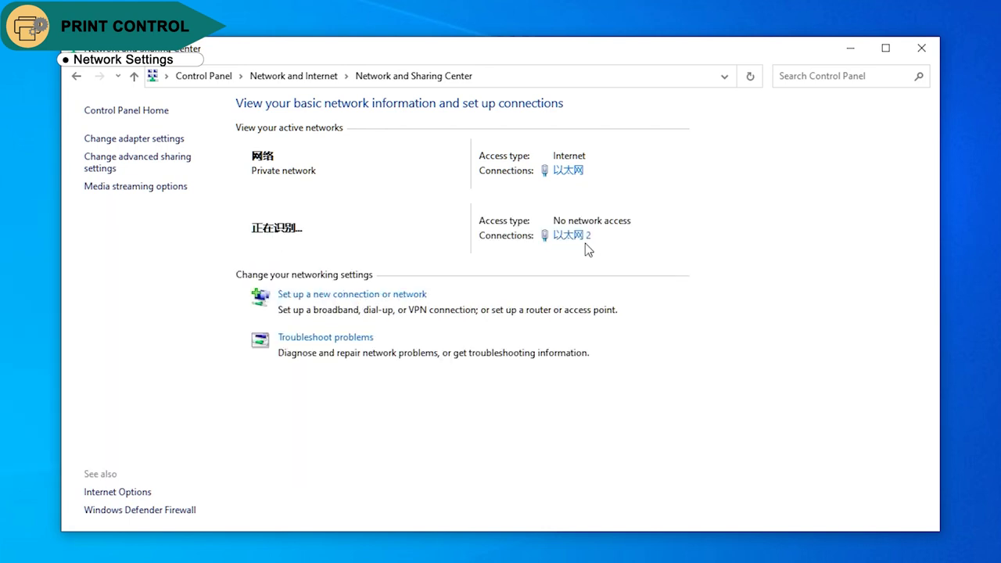
{"action": "left_click", "coordinate": [582, 238]}
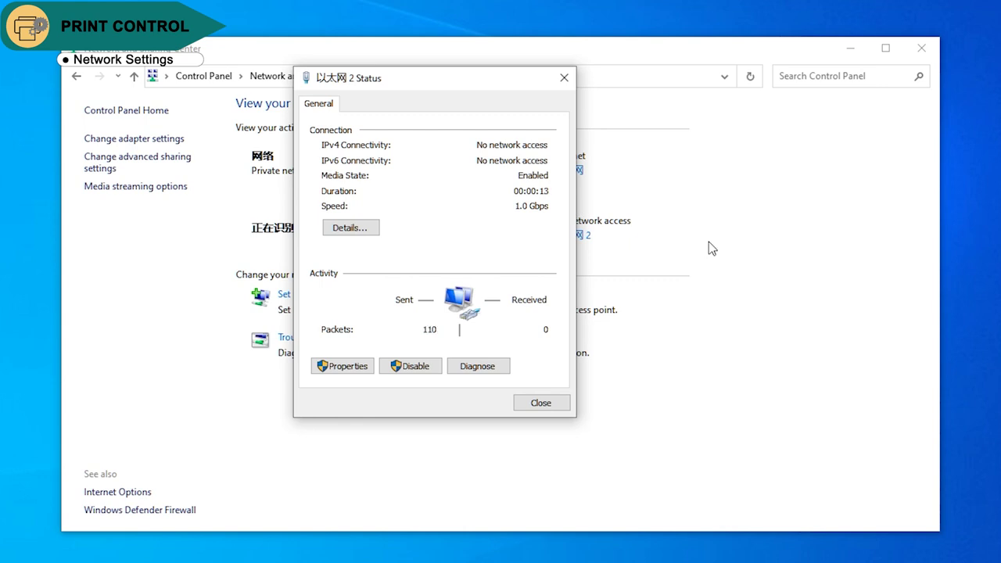
{"action": "left_click", "coordinate": [556, 406]}
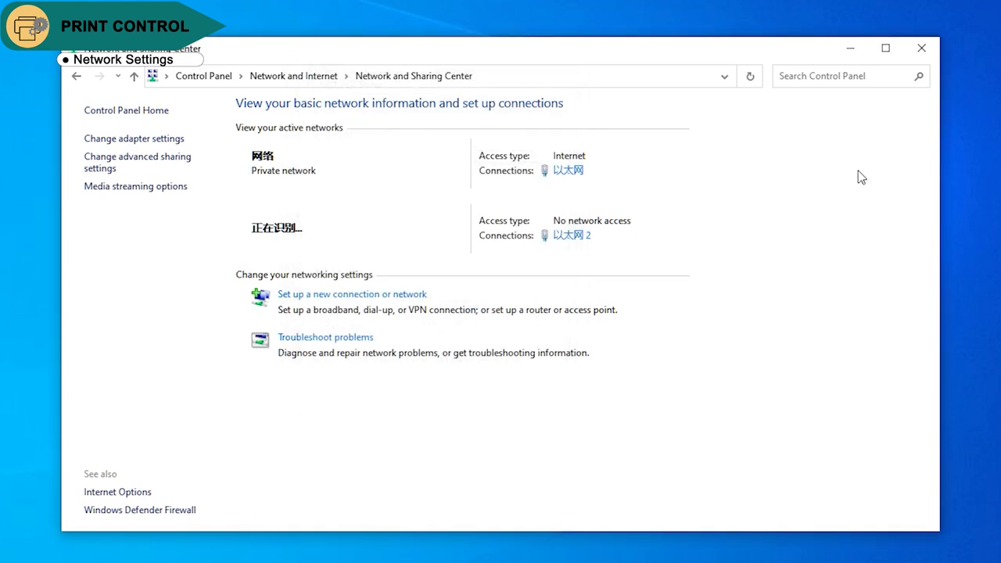
{"action": "left_click", "coordinate": [929, 57]}
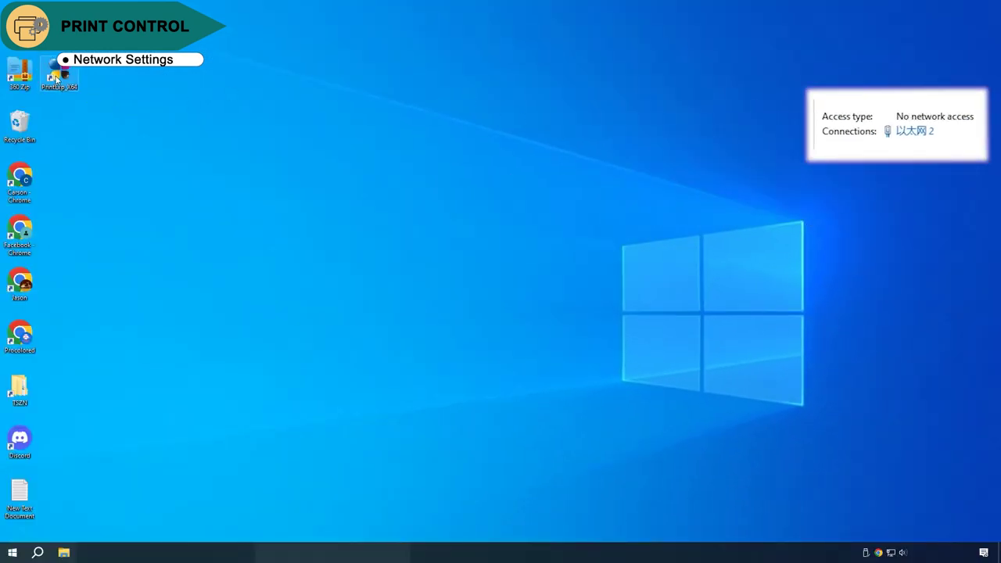
- In PrintExp_X64's network settings, choose TCP with Ethernet 以太网 2 and local IP 192.168.127.1, apply them and close the program
{"action": "double_click", "coordinate": [57, 76]}
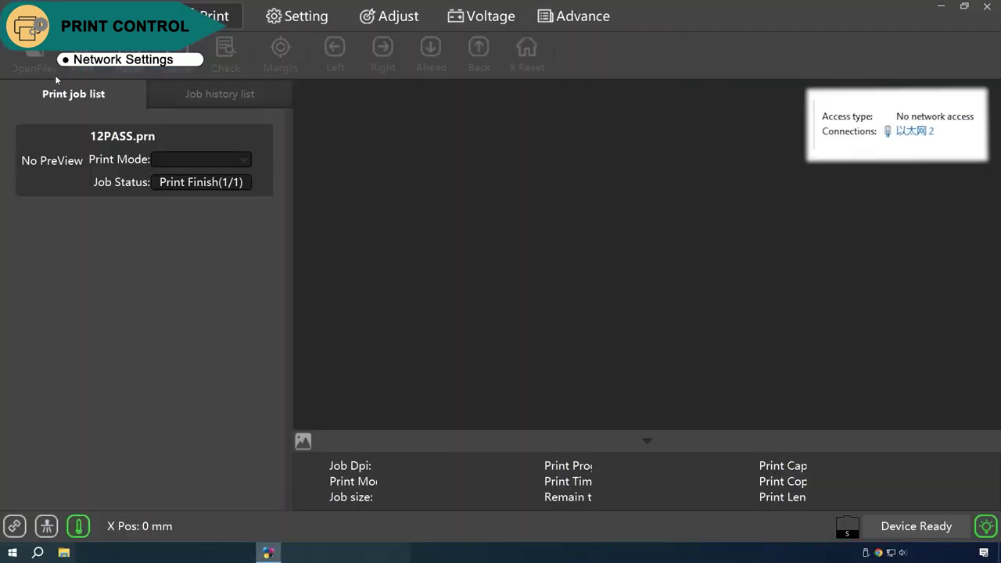
{"action": "left_click", "coordinate": [579, 18]}
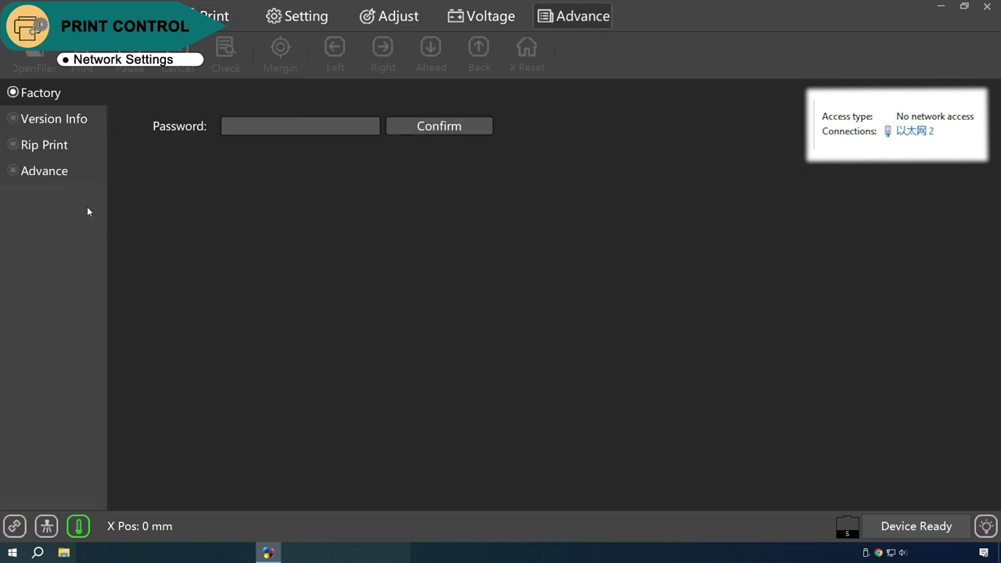
{"action": "left_click", "coordinate": [49, 175]}
{"action": "left_click", "coordinate": [185, 122]}
{"action": "left_click", "coordinate": [519, 218]}
{"action": "left_click", "coordinate": [534, 259]}
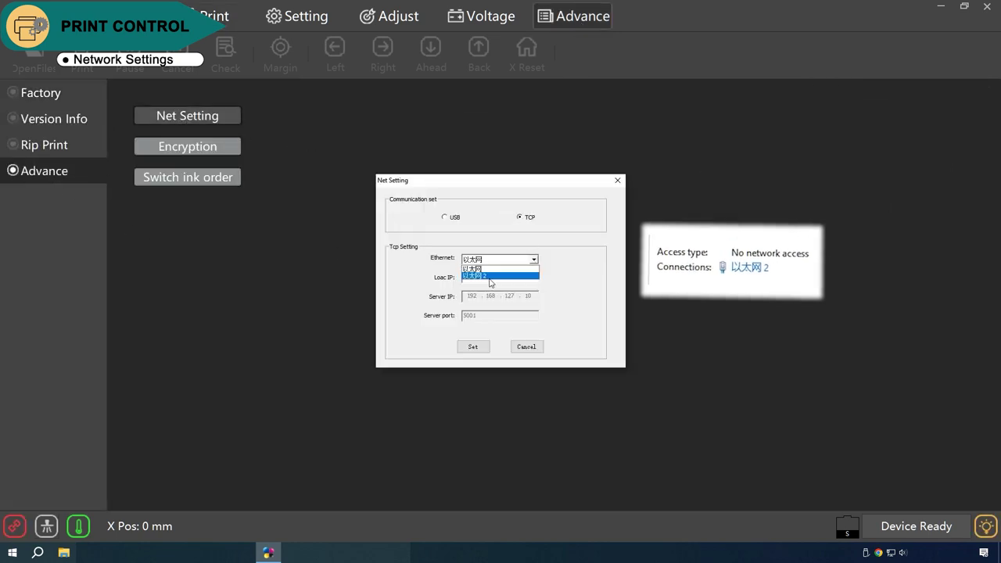
{"action": "left_click", "coordinate": [492, 276]}
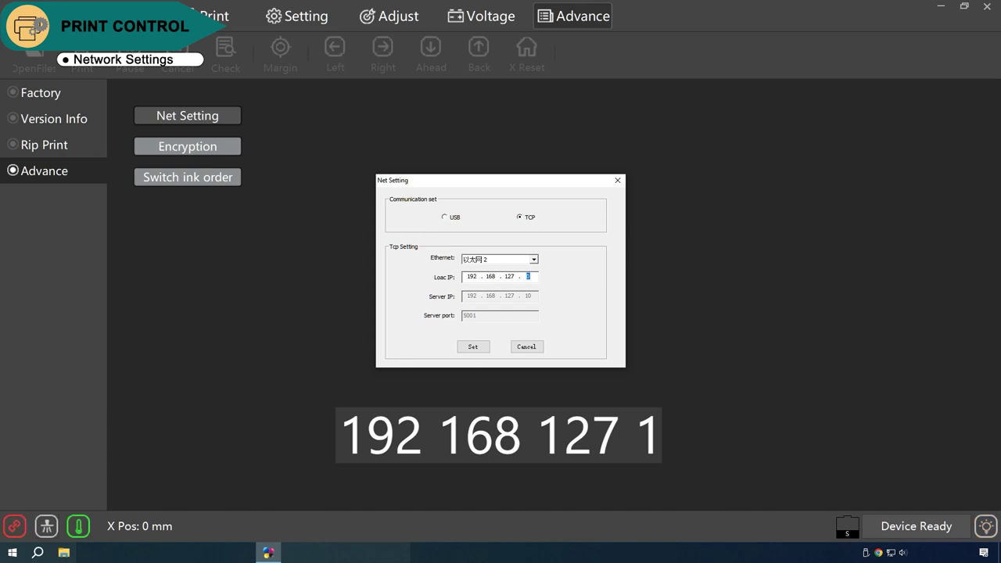
{"action": "type", "text": "1"}
{"action": "left_click", "coordinate": [473, 348]}
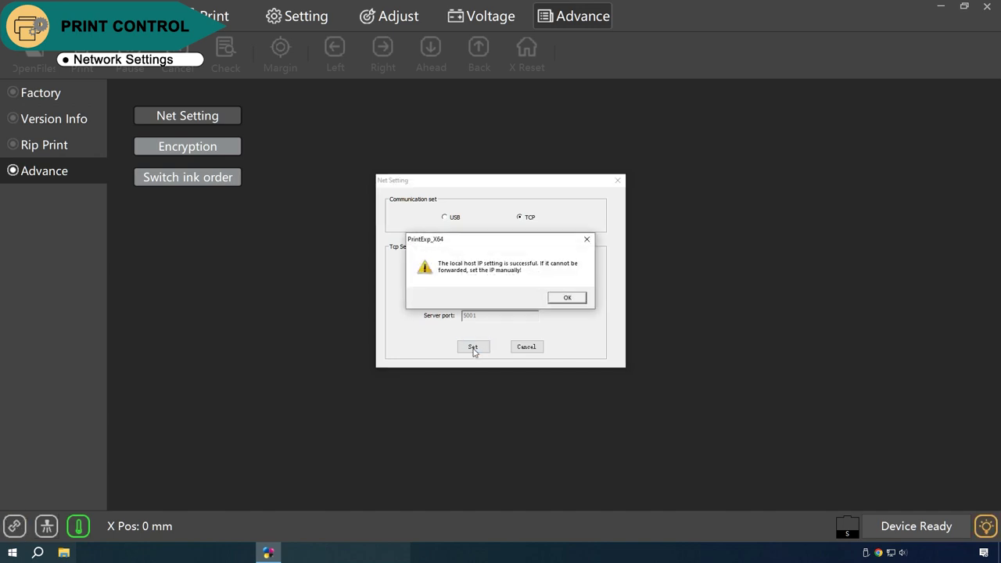
{"action": "left_click", "coordinate": [566, 298]}
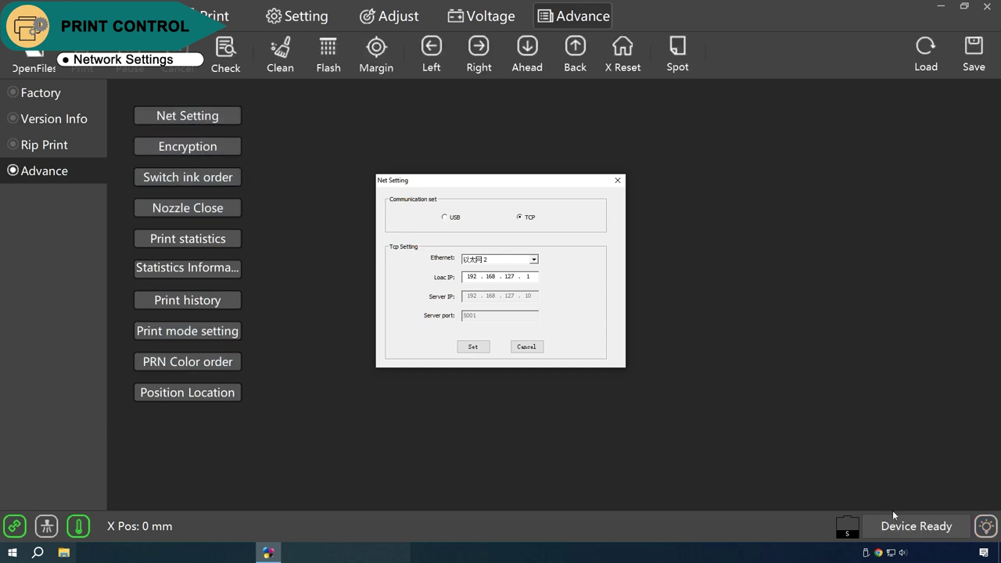
{"action": "left_click", "coordinate": [616, 181]}
{"action": "left_click", "coordinate": [985, 7]}
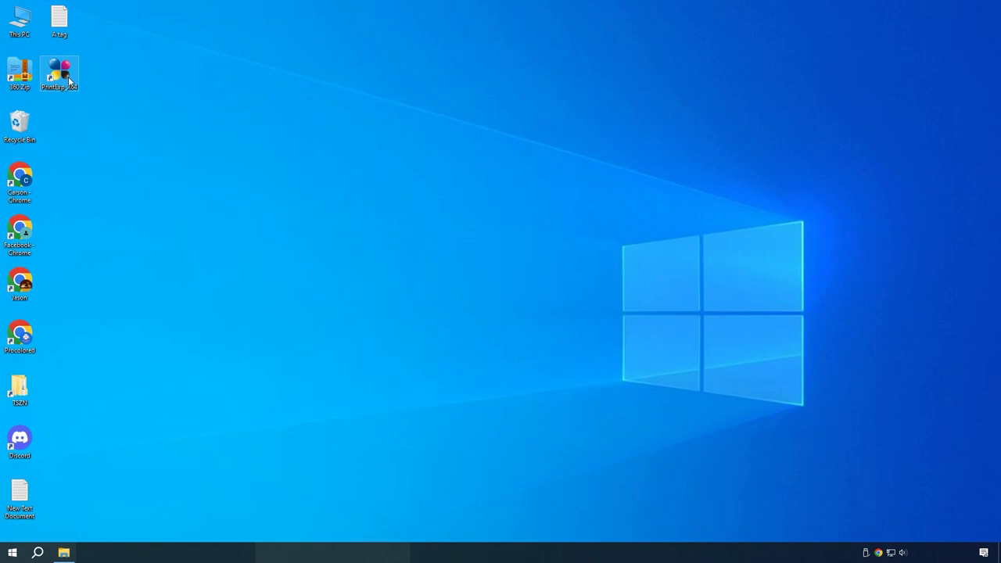
- Reopen PrintExp_X64 and load ink for both print heads (2 head-All)
{"action": "double_click", "coordinate": [68, 77]}
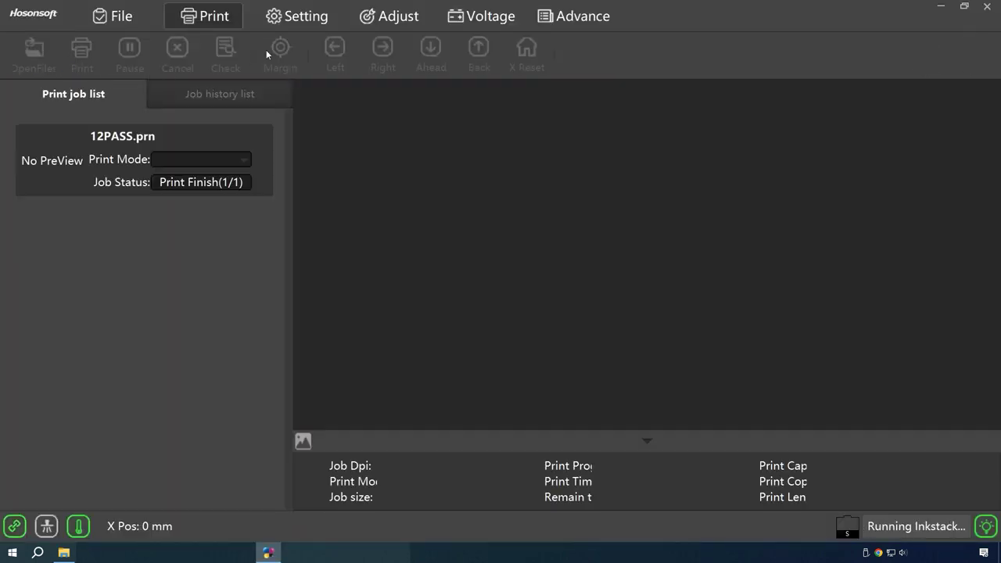
{"action": "left_click", "coordinate": [305, 16]}
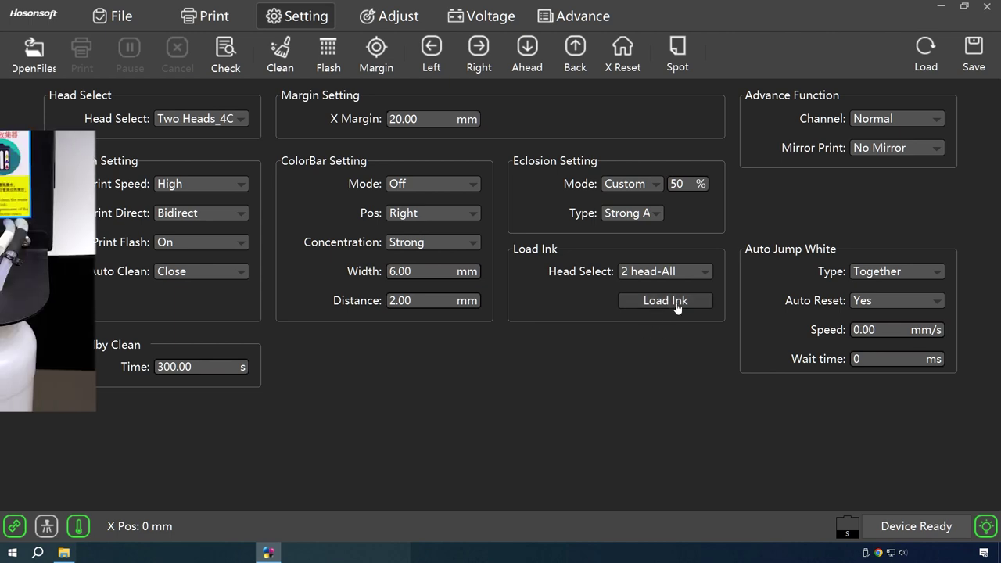
{"action": "left_click", "coordinate": [676, 309]}
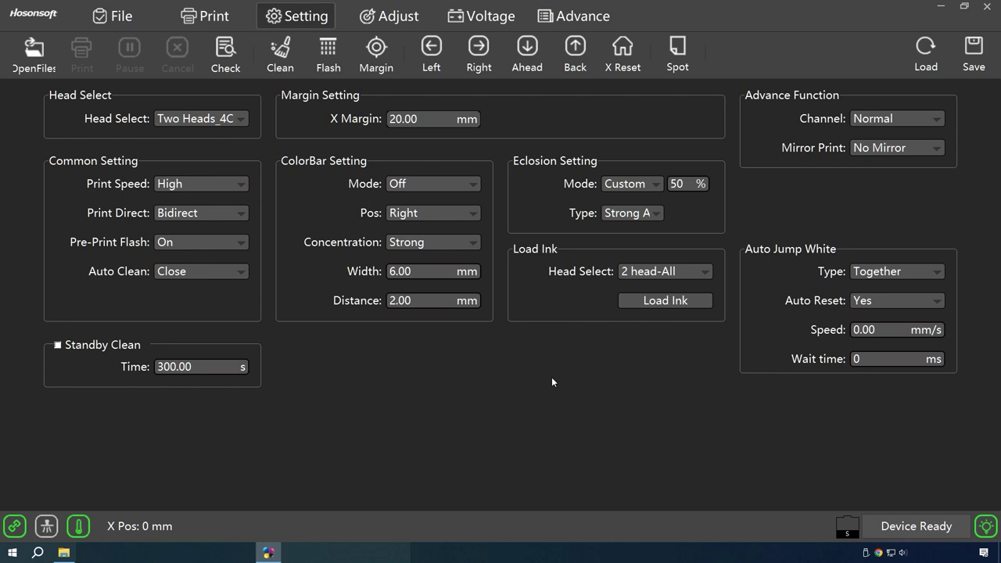
- Run a normal clean on both print heads (2 head-All)
{"action": "left_click", "coordinate": [290, 62]}
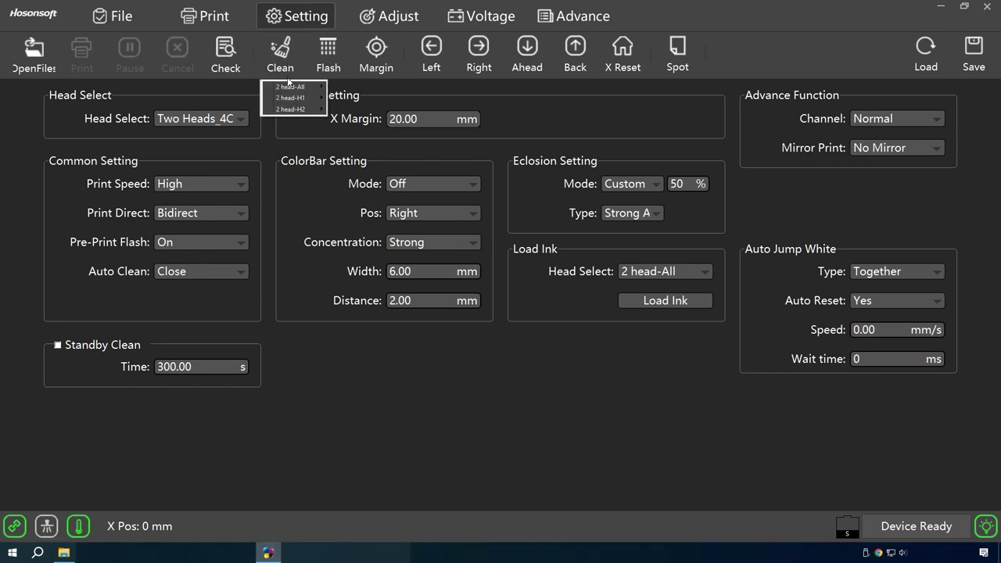
{"action": "mouse_move", "coordinate": [291, 88]}
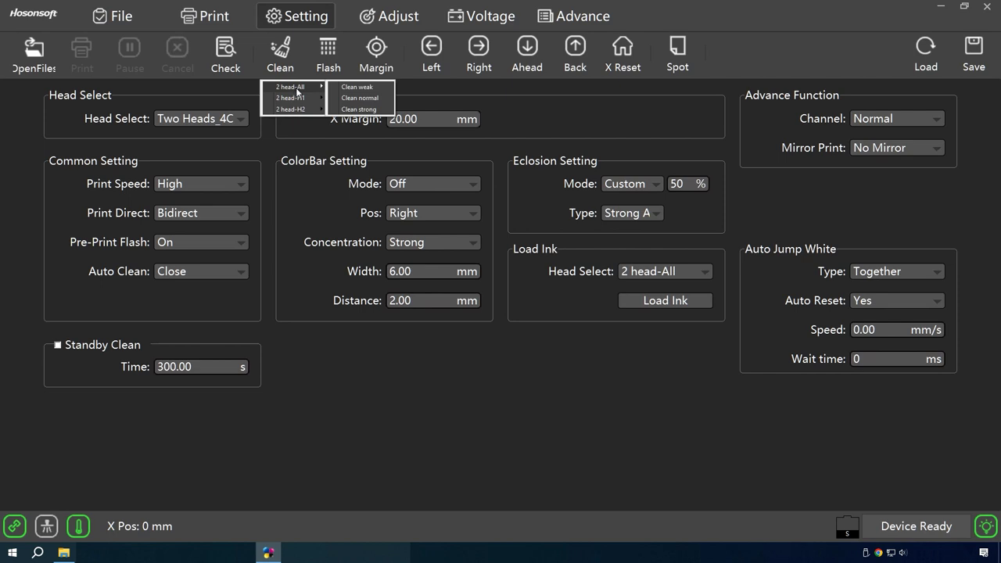
{"action": "left_click", "coordinate": [361, 98]}
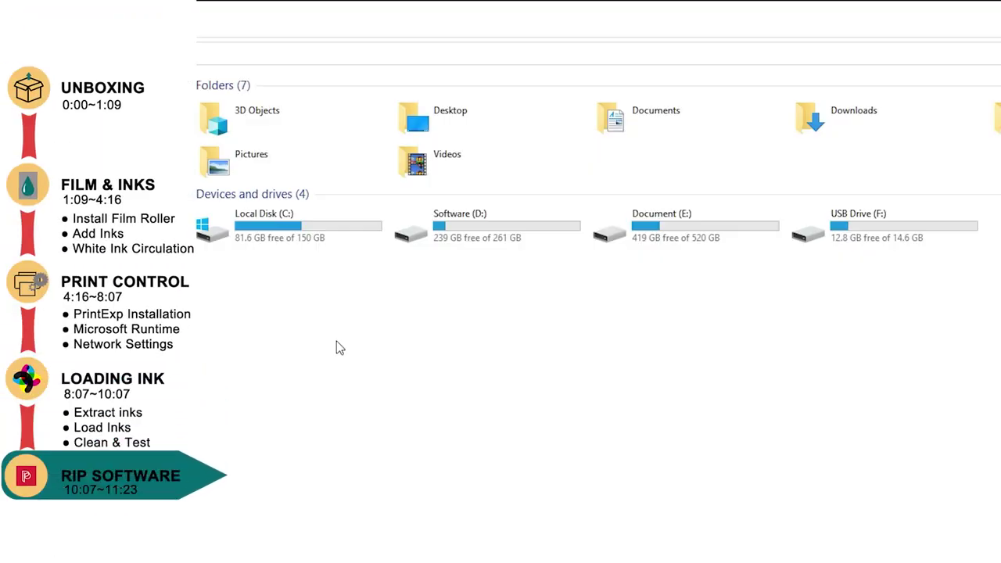
- In File Explorer, extract the Curve file ZIP archive into its current folder, C:\DTF Pro\2.software driver
{"action": "double_click", "coordinate": [313, 231]}
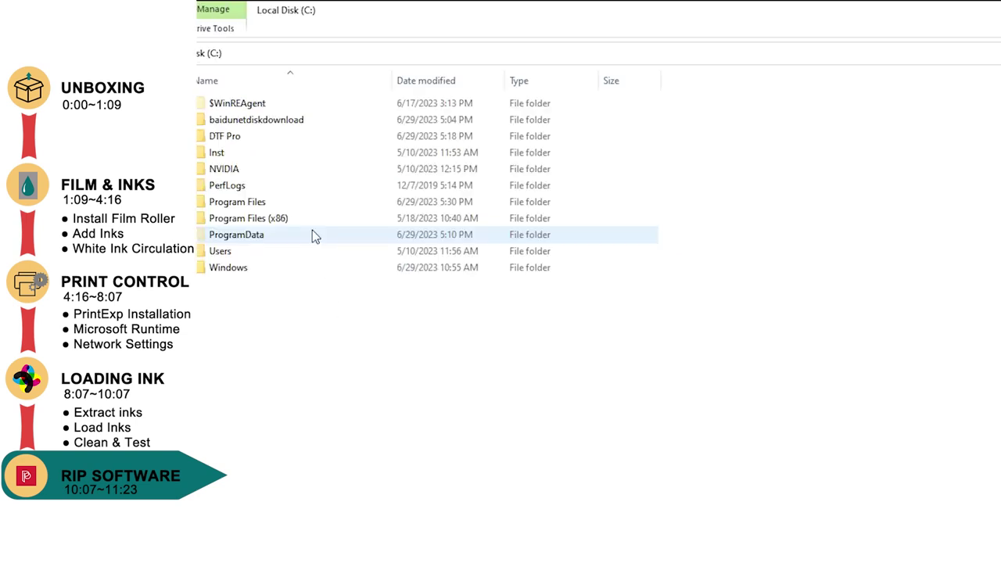
{"action": "double_click", "coordinate": [272, 135]}
{"action": "double_click", "coordinate": [280, 104]}
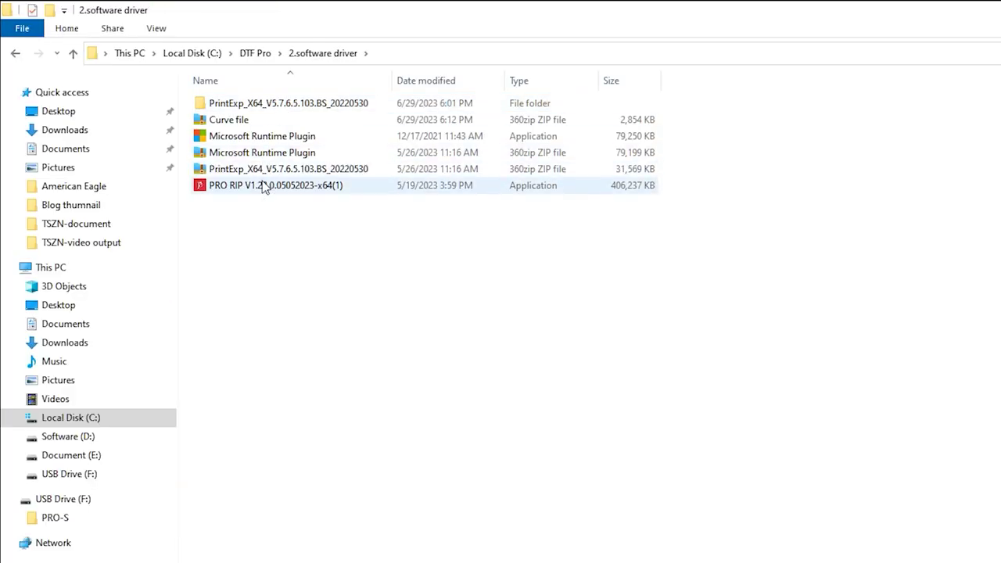
{"action": "left_click", "coordinate": [263, 188]}
{"action": "left_click", "coordinate": [249, 124]}
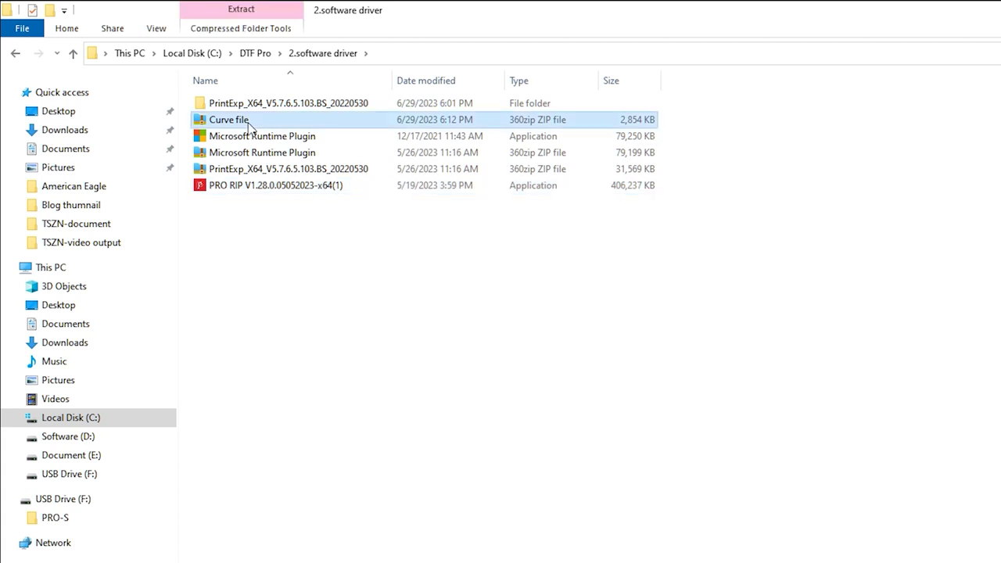
{"action": "right_click", "coordinate": [232, 123]}
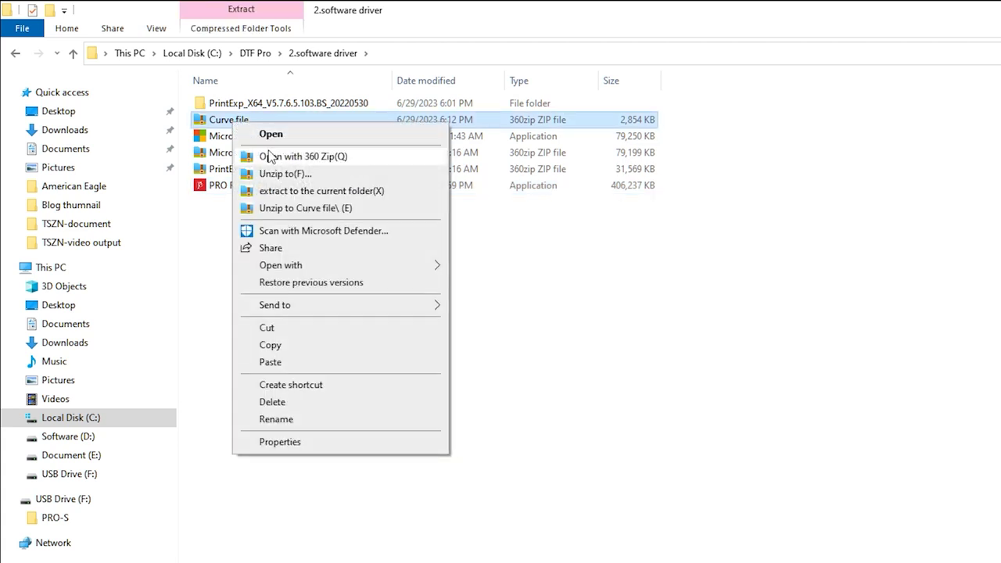
{"action": "left_click", "coordinate": [339, 191]}
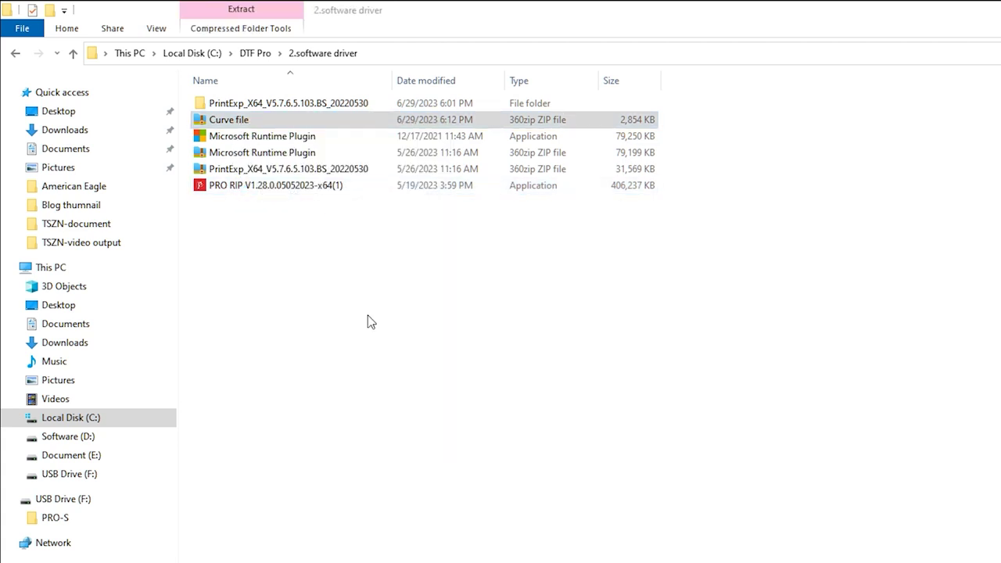
- Run the PRO RIP V1.28.0.05052023-x64(1) installer and install it into the destination folder D:\Pro RIP
{"action": "left_click", "coordinate": [311, 203]}
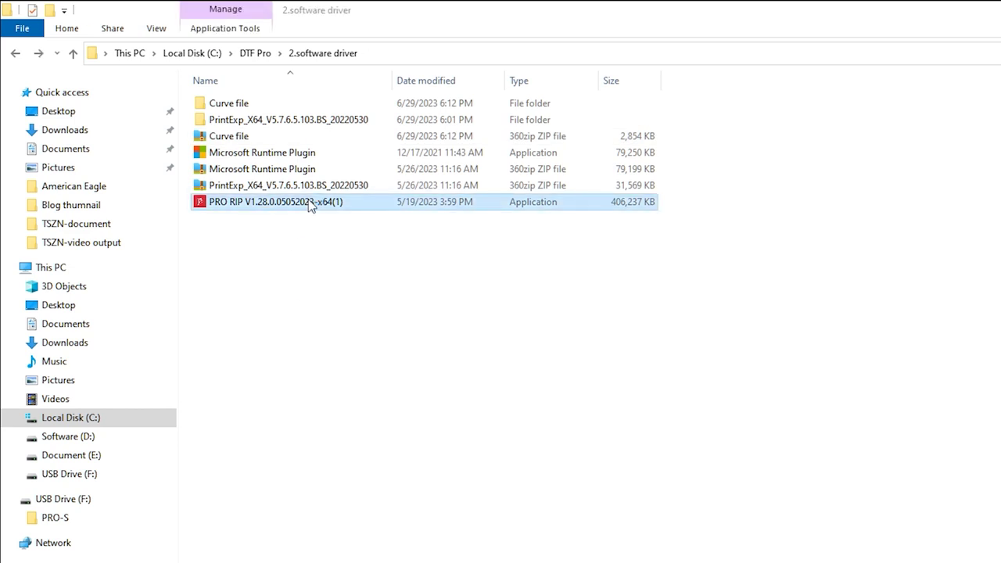
{"action": "left_click", "coordinate": [835, 540]}
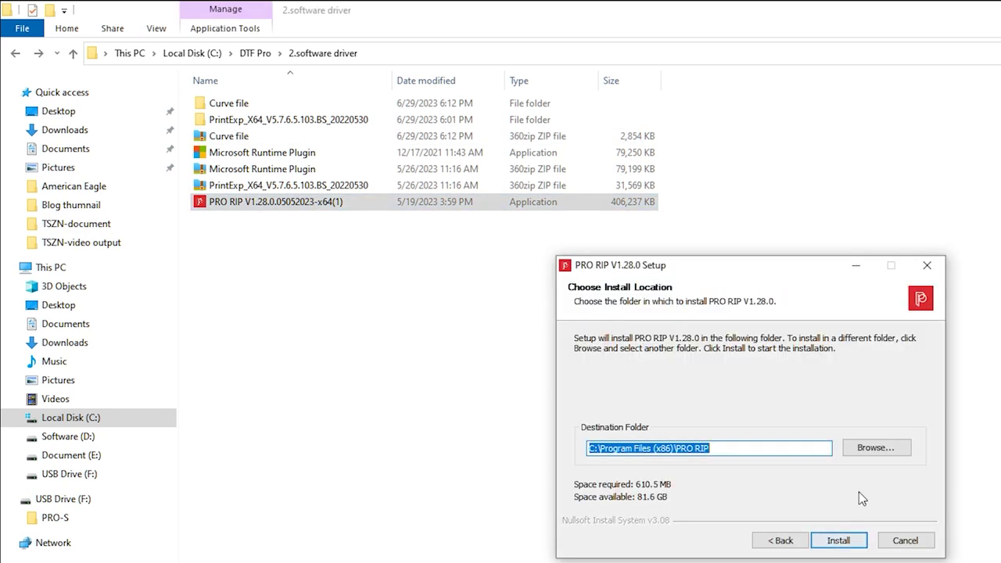
{"action": "left_click", "coordinate": [876, 448]}
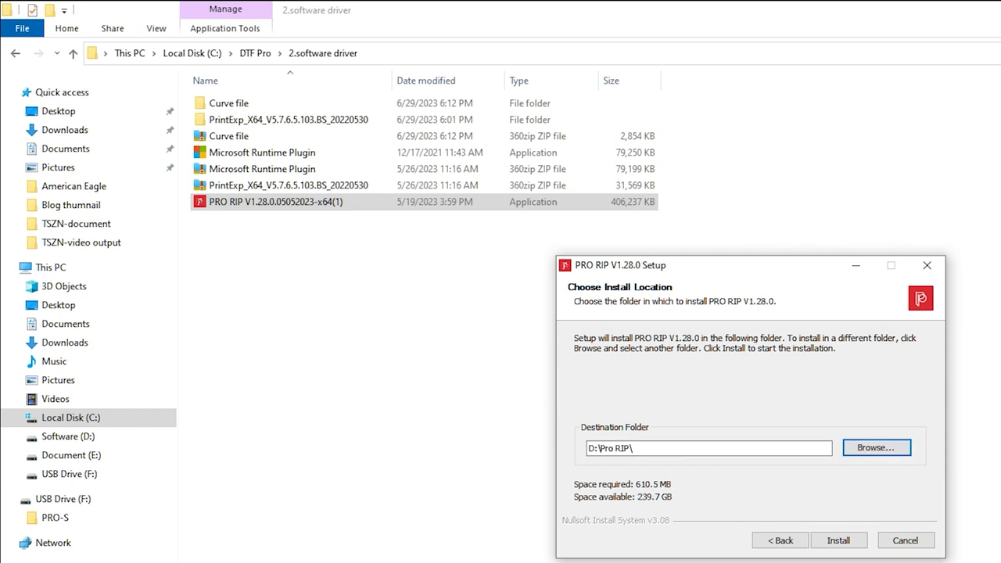
{"action": "left_click", "coordinate": [845, 545]}
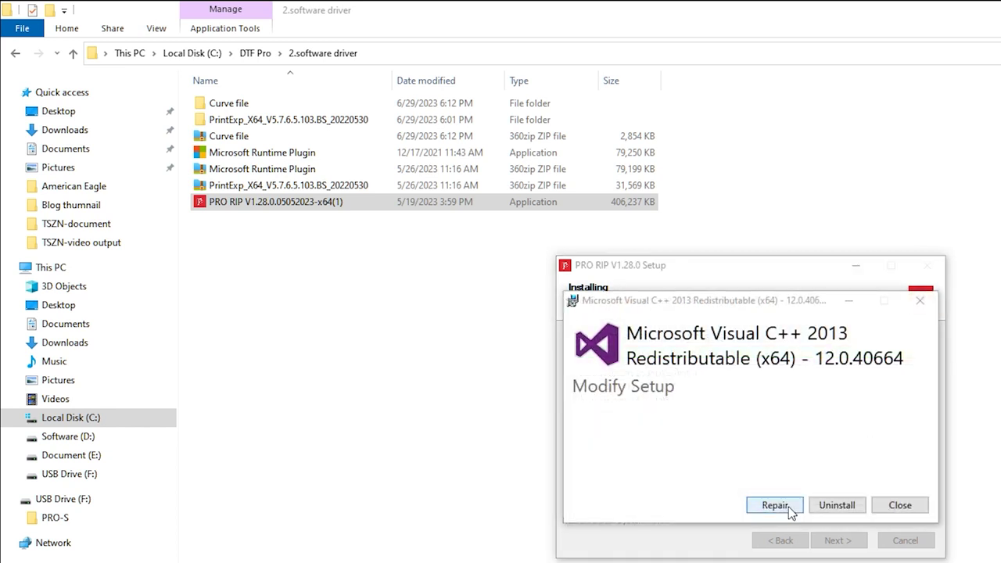
- Repair the Microsoft Visual C++ 2013 Redistributable, dismiss the remaining runtime and port messages, and finish the PRO RIP setup
{"action": "left_click", "coordinate": [773, 504]}
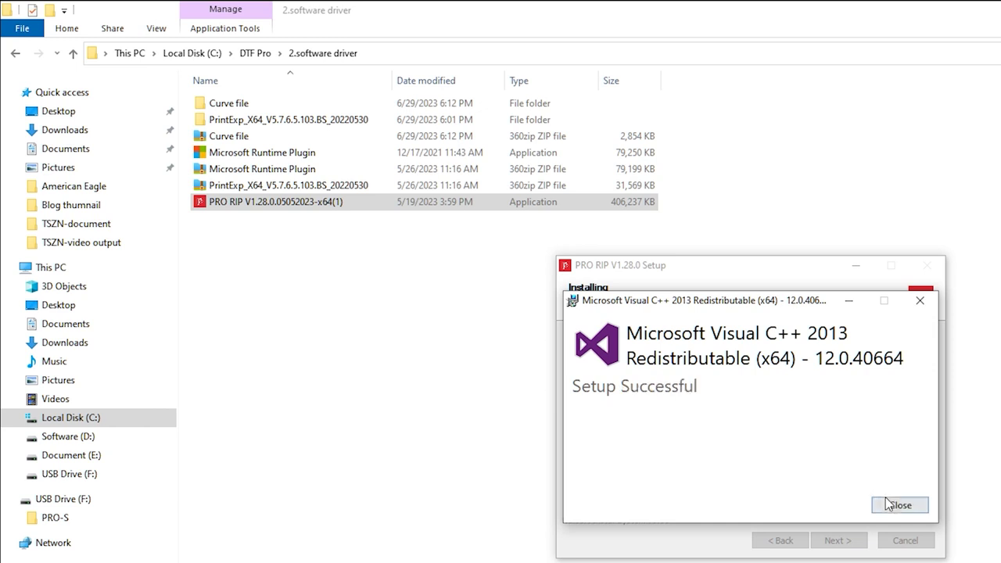
{"action": "left_click", "coordinate": [897, 506]}
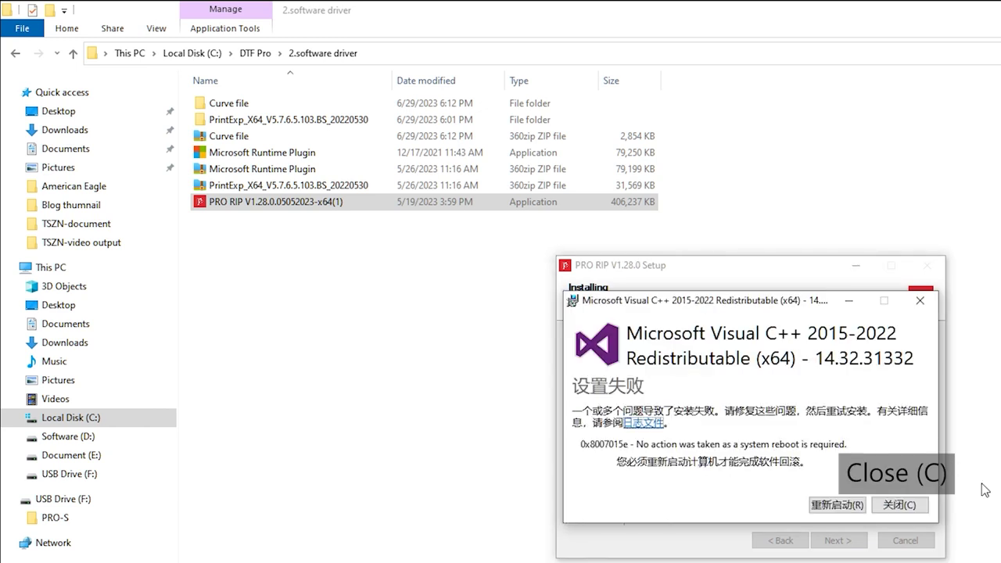
{"action": "left_click", "coordinate": [898, 506]}
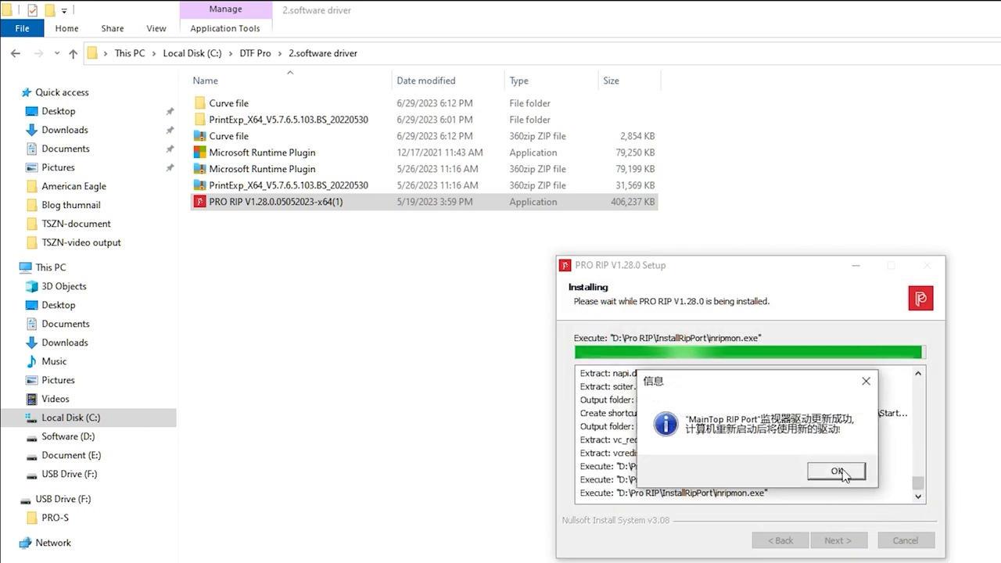
{"action": "left_click", "coordinate": [836, 471]}
{"action": "left_click", "coordinate": [834, 538]}
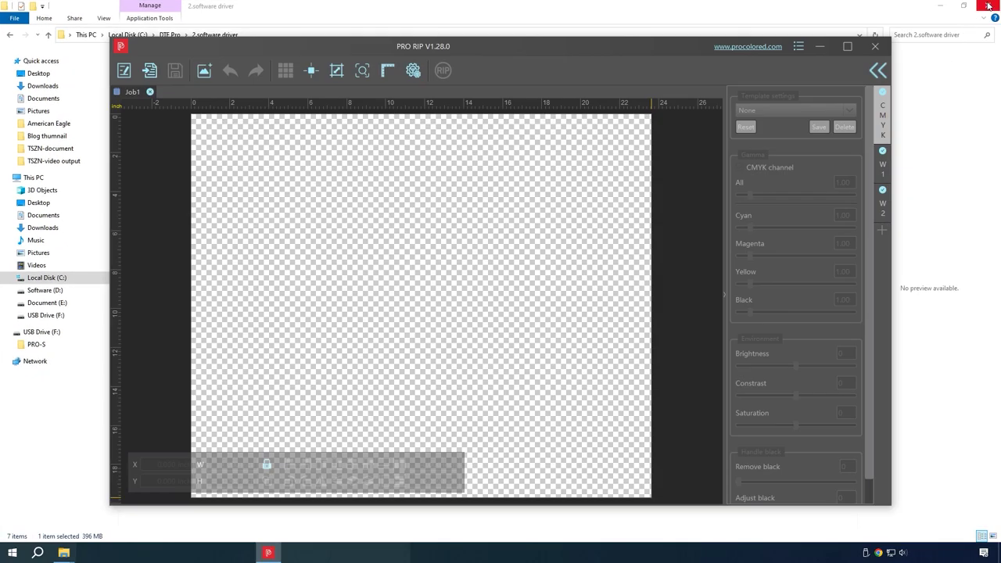
- Close File Explorer, then set the scale unit to cm in the maximized PRO RIP window
{"action": "left_click", "coordinate": [987, 6]}
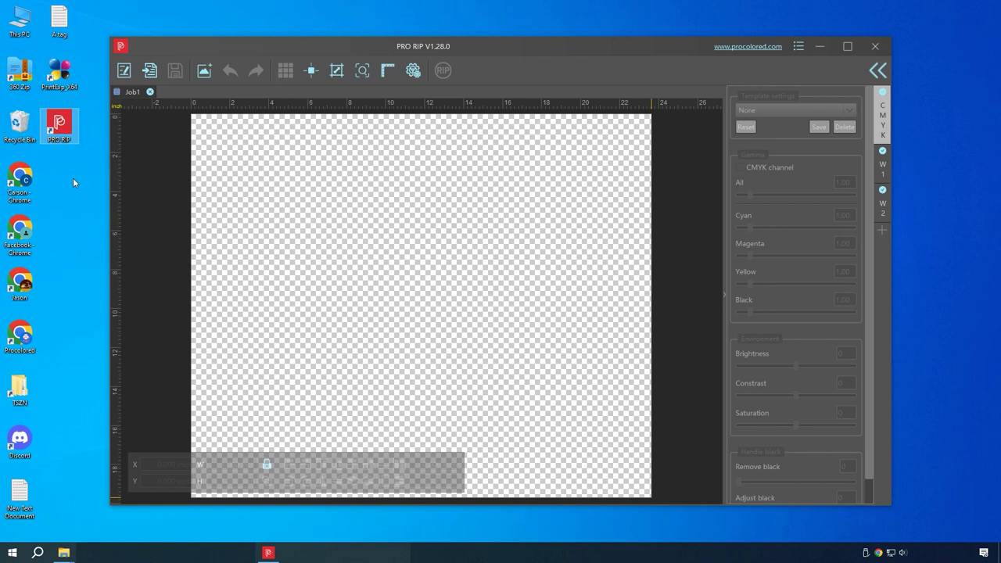
{"action": "left_click", "coordinate": [848, 46]}
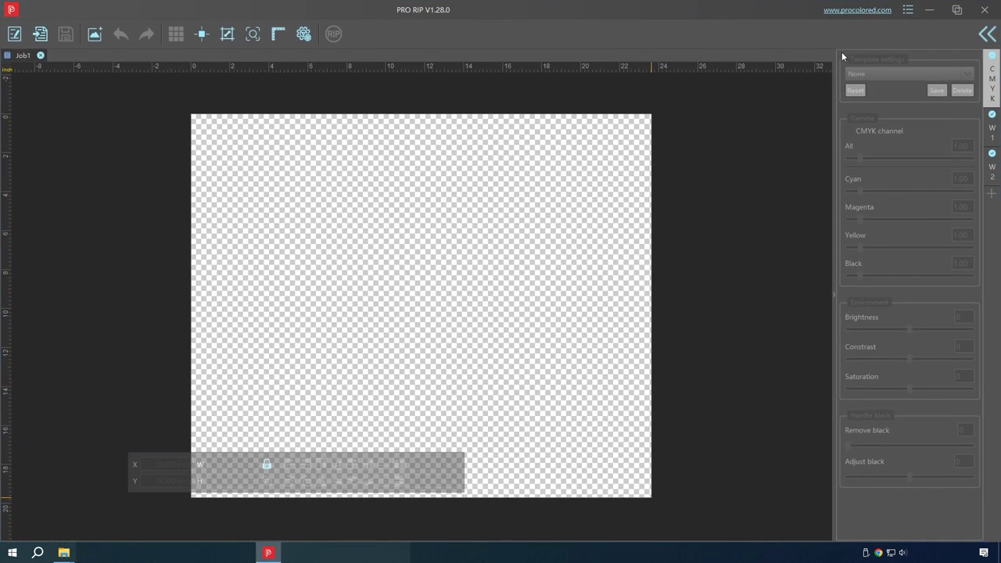
{"action": "left_click", "coordinate": [909, 12]}
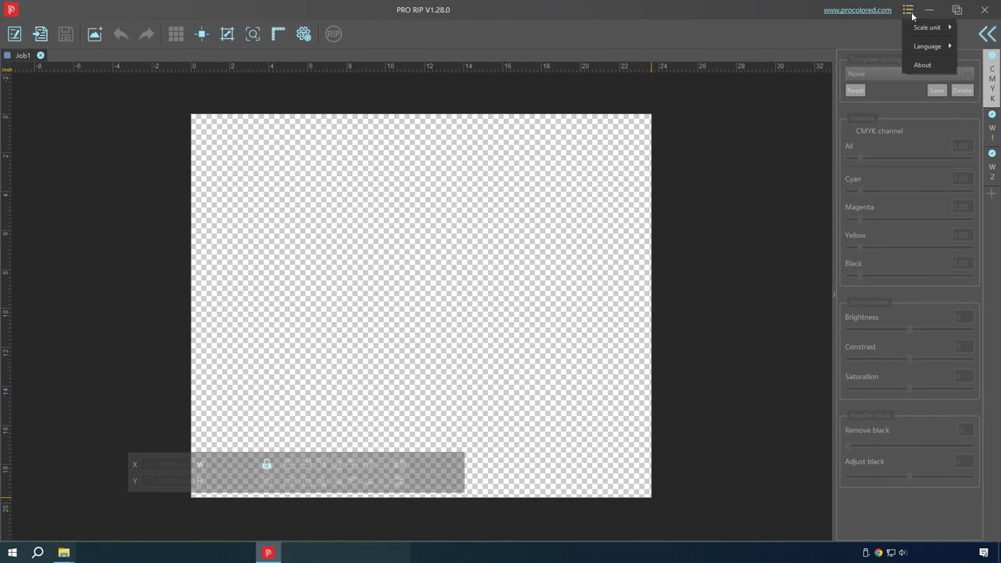
{"action": "mouse_move", "coordinate": [922, 46]}
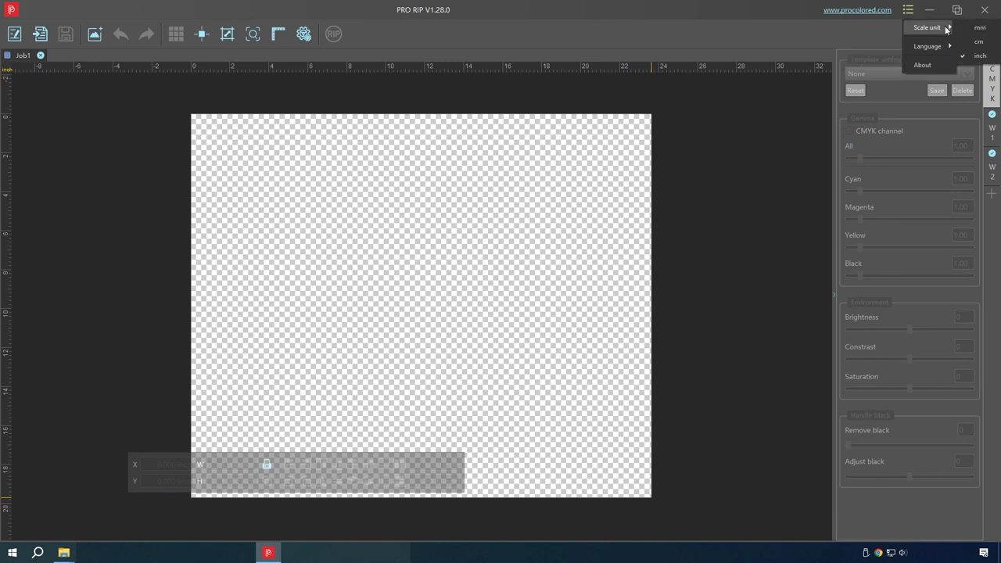
{"action": "left_click", "coordinate": [978, 43]}
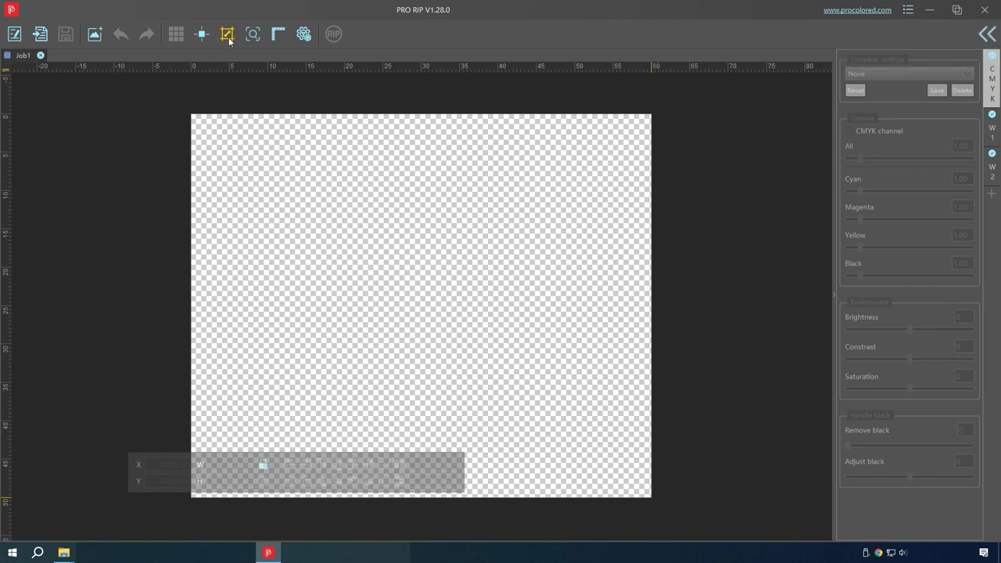
- Set the canvas size to 33 cm wide and 80 cm high
{"action": "left_click", "coordinate": [226, 34]}
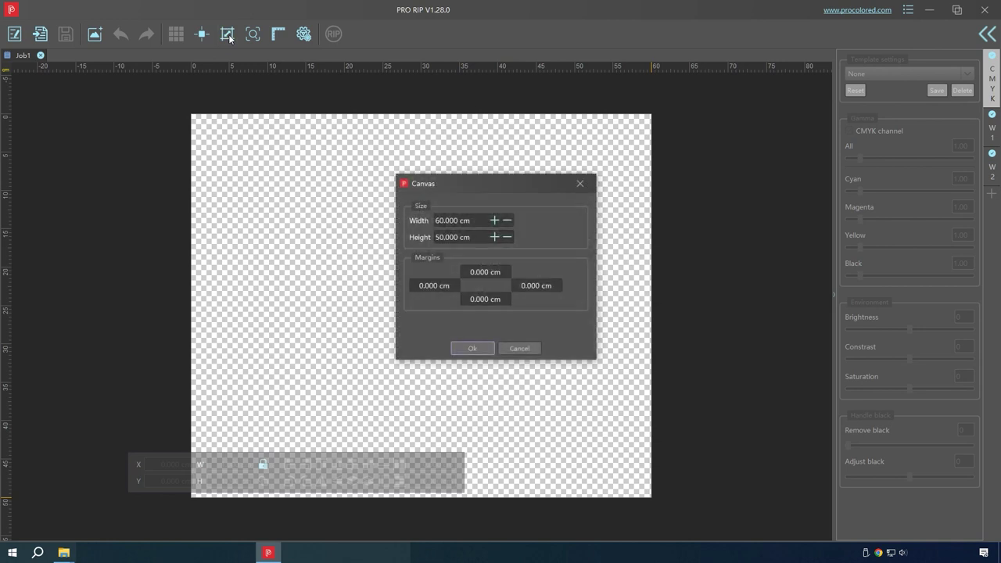
{"action": "left_click", "coordinate": [442, 219]}
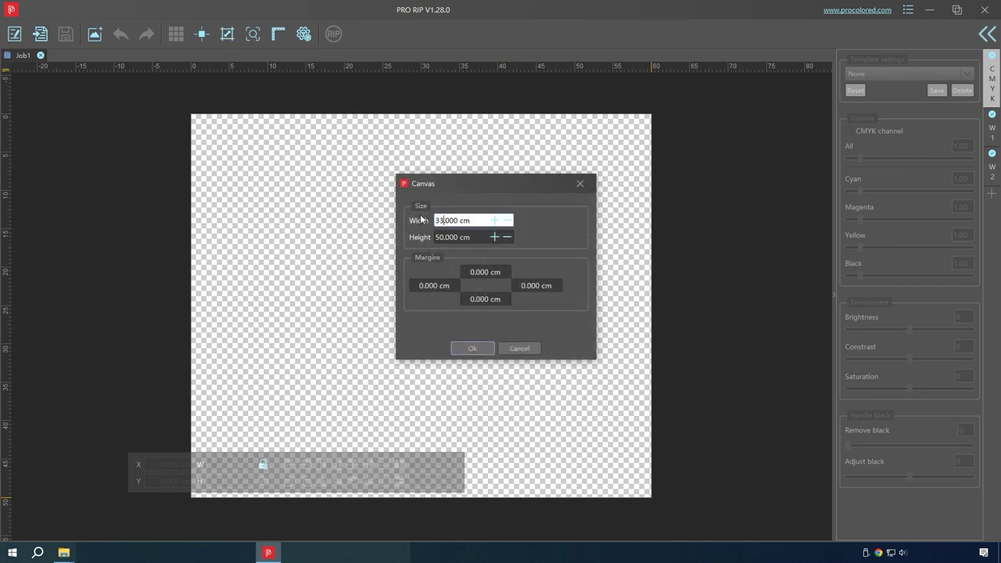
{"action": "left_click_drag", "start_coordinate": [440, 237], "coordinate": [390, 240]}
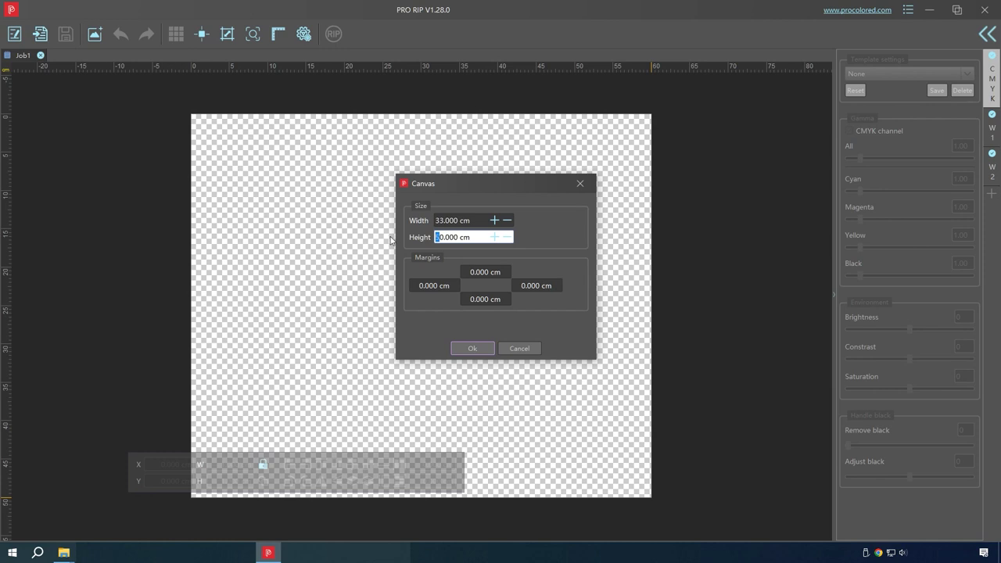
{"action": "left_click", "coordinate": [427, 326]}
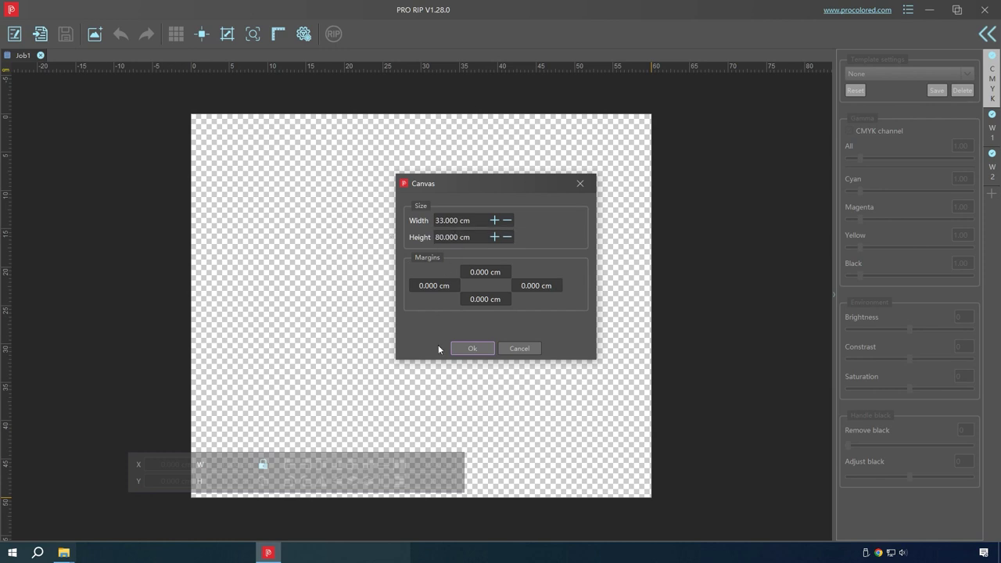
{"action": "left_click", "coordinate": [471, 349]}
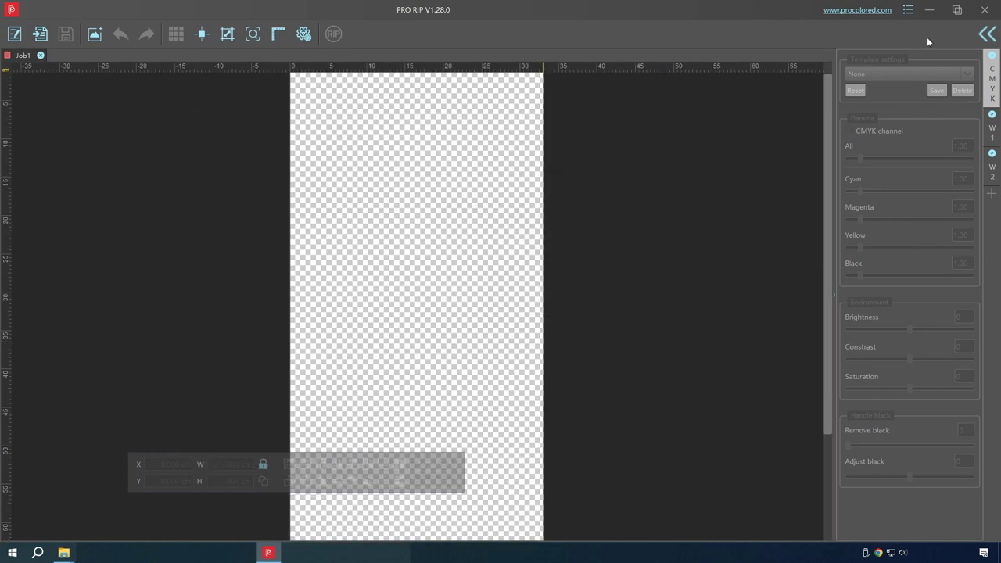
- Import the HS XP600 printer from C:\DTF Pro\2.software driver\Curve file and set it as the default printer
{"action": "left_click", "coordinate": [987, 33]}
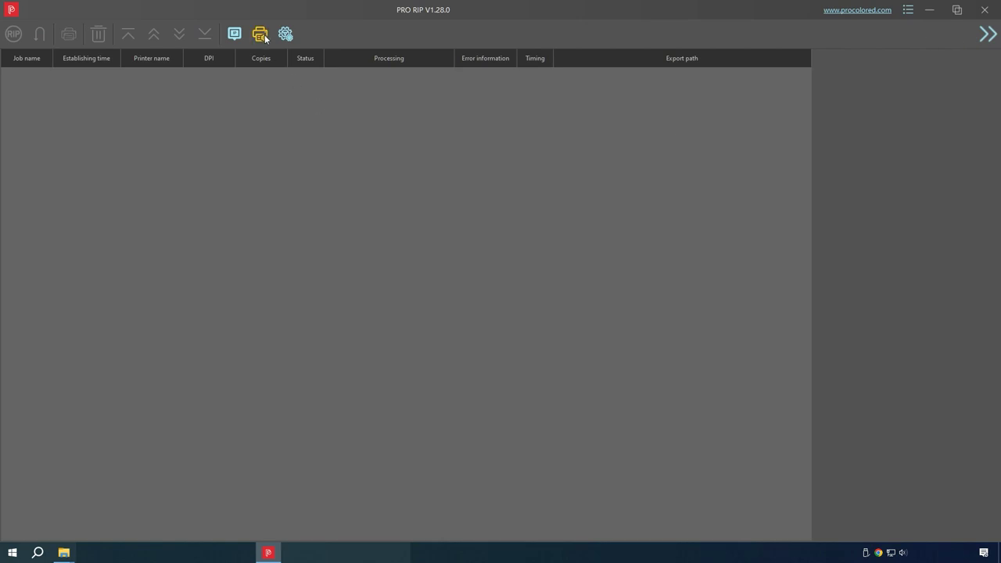
{"action": "left_click", "coordinate": [258, 34]}
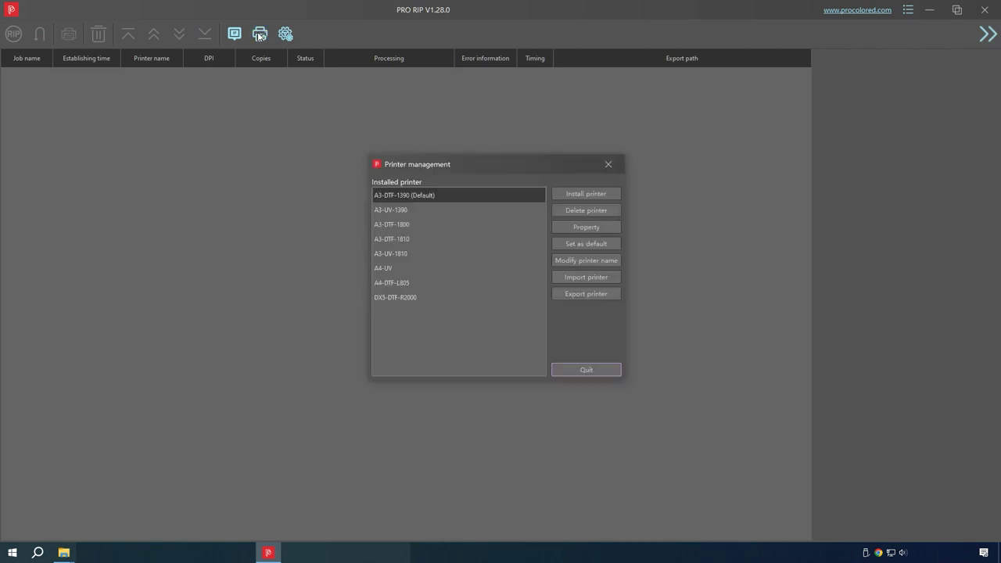
{"action": "left_click", "coordinate": [603, 278]}
{"action": "left_click", "coordinate": [417, 344]}
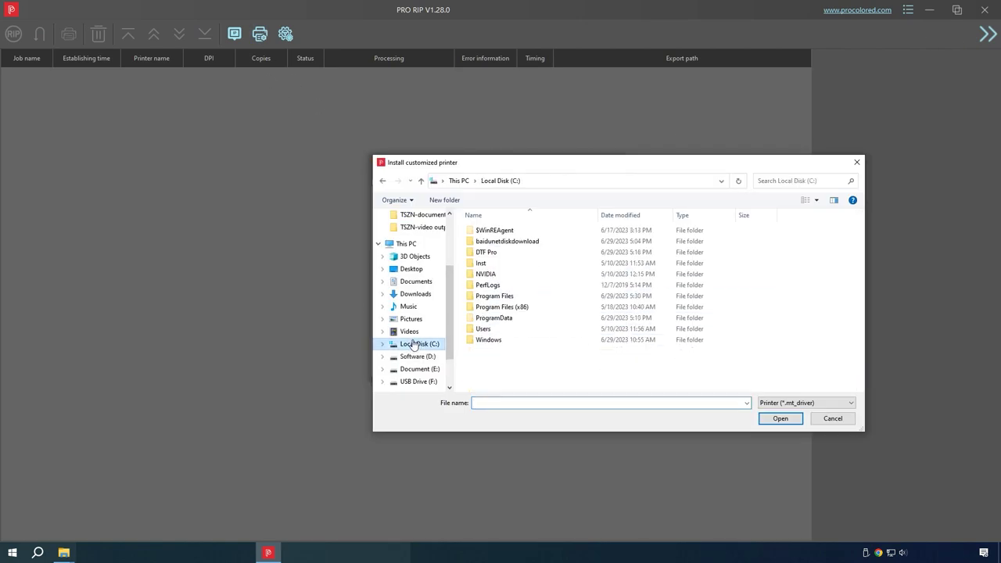
{"action": "double_click", "coordinate": [503, 252]}
{"action": "double_click", "coordinate": [512, 231]}
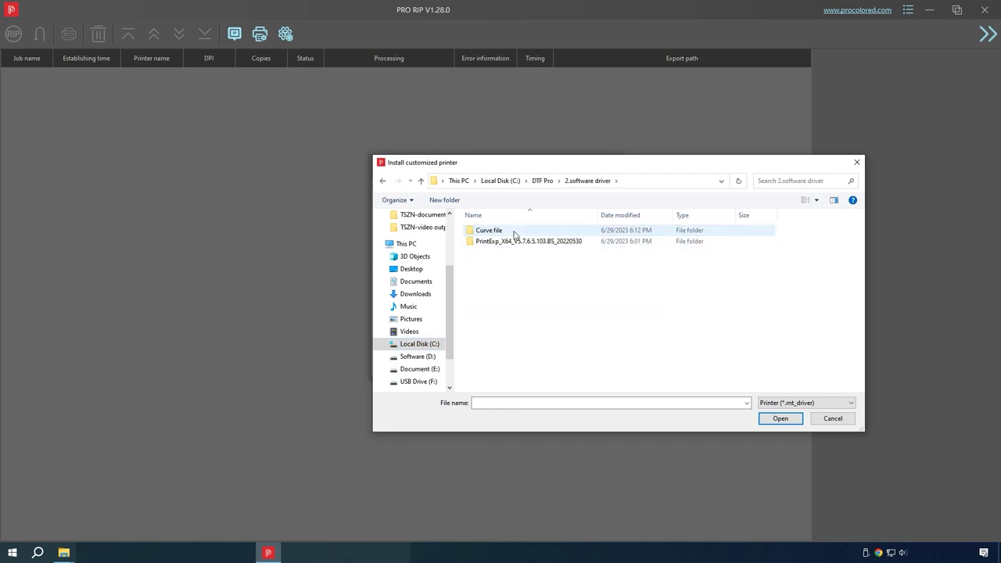
{"action": "double_click", "coordinate": [514, 234]}
{"action": "left_click", "coordinate": [513, 233]}
{"action": "left_click", "coordinate": [786, 420]}
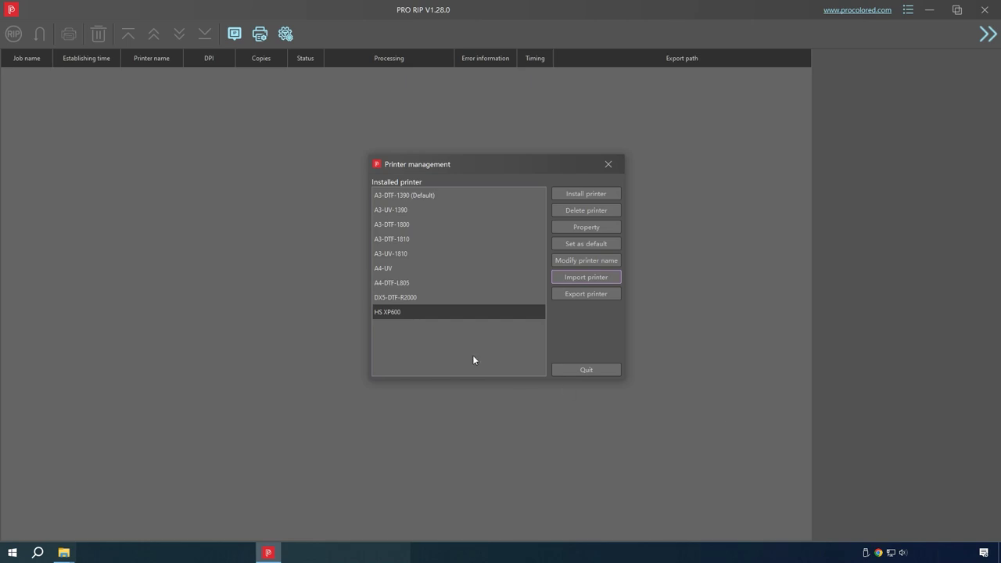
{"action": "left_click", "coordinate": [598, 244]}
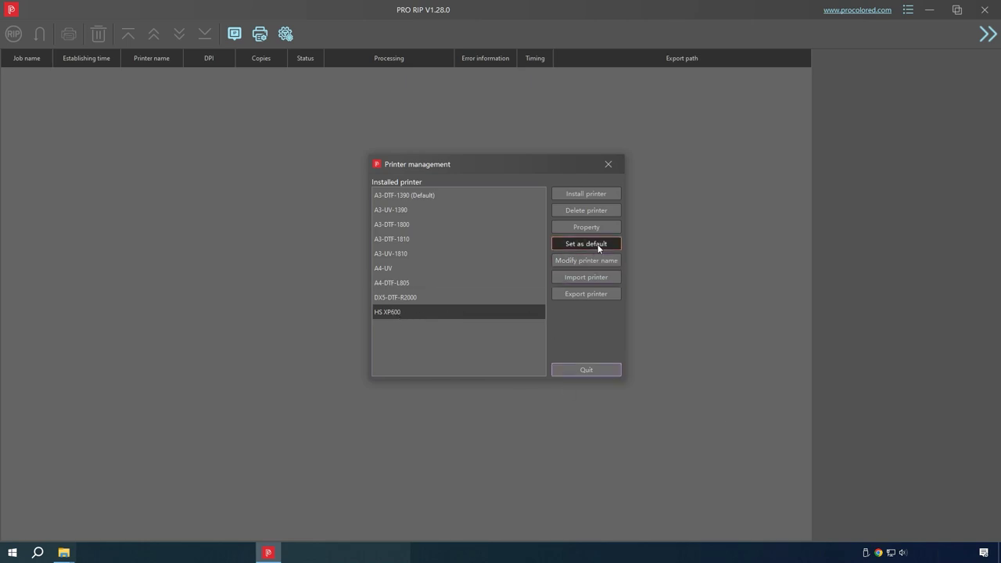
{"action": "left_click", "coordinate": [607, 368]}
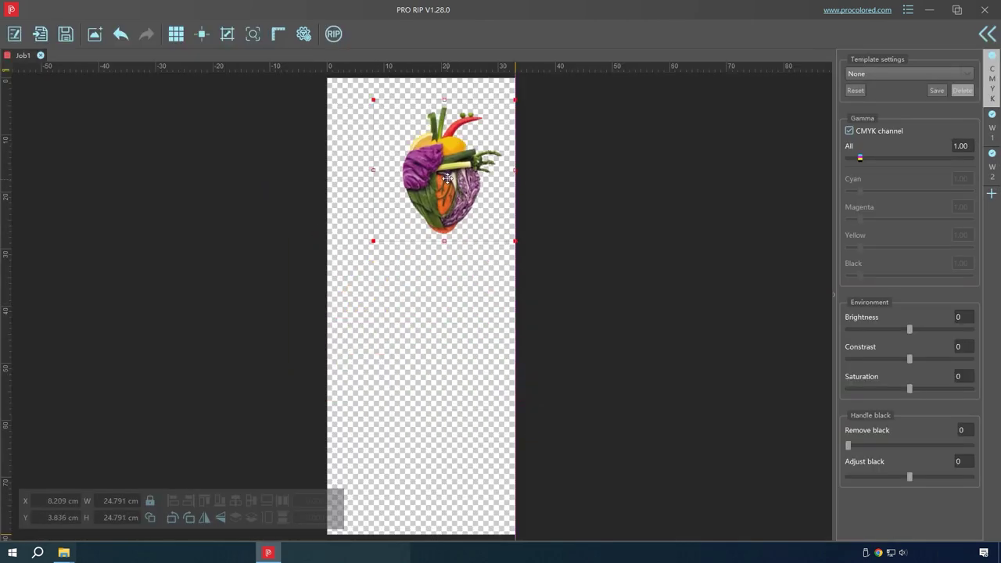
- Move the vegetable heart image up close to the canvas's upper edge
{"action": "left_click_drag", "start_coordinate": [368, 228], "coordinate": [381, 210]}
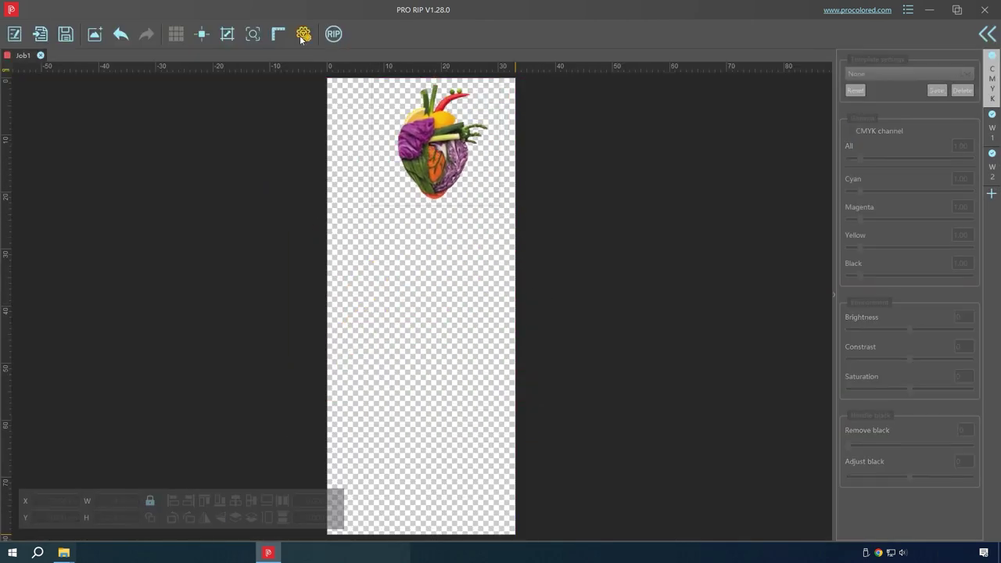